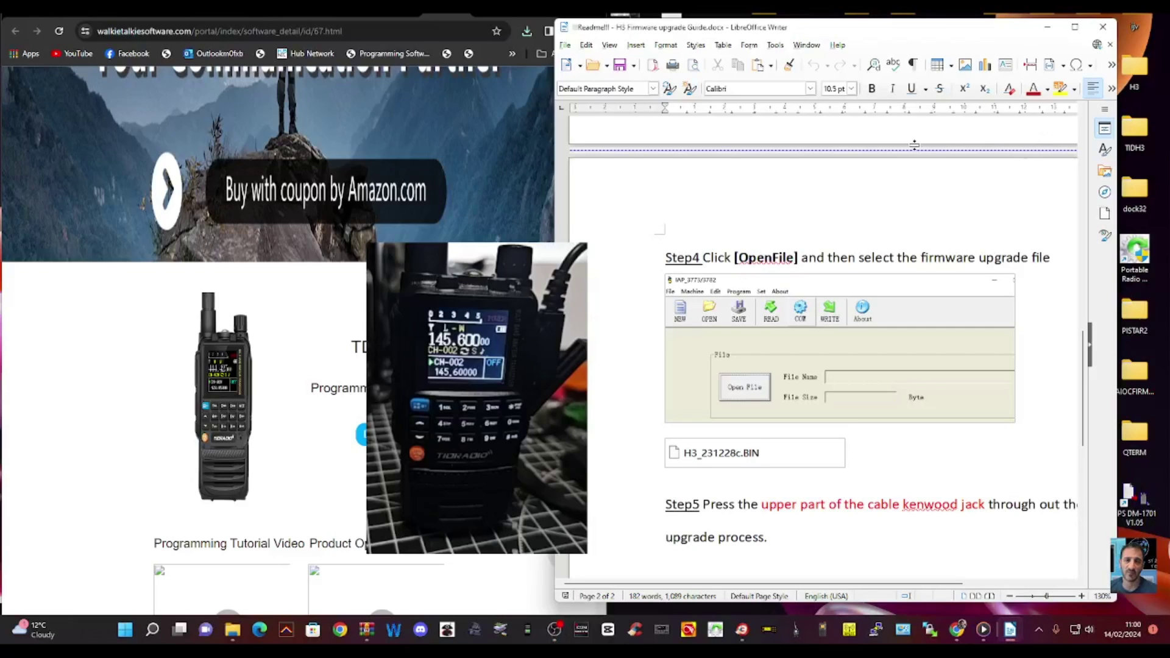
Look over Steps 4 to 6 of the H3 Firmware upgrade guide.
scroll(847, 223, down, 5)
scroll(884, 238, up, 8)
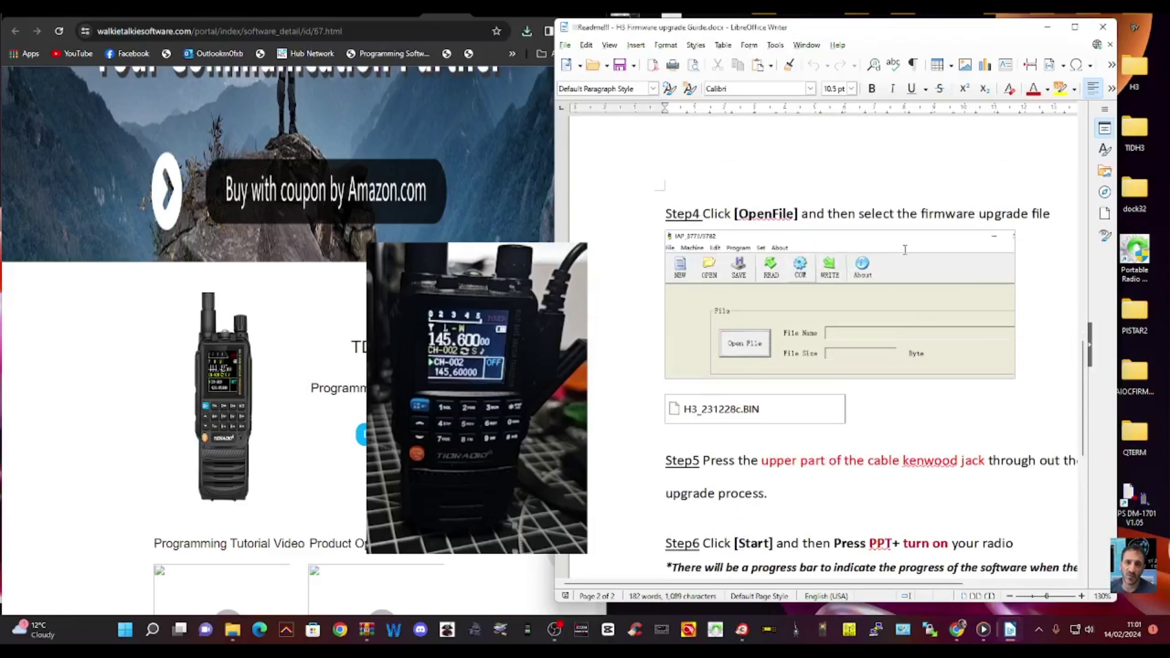
scroll(905, 250, up, 1)
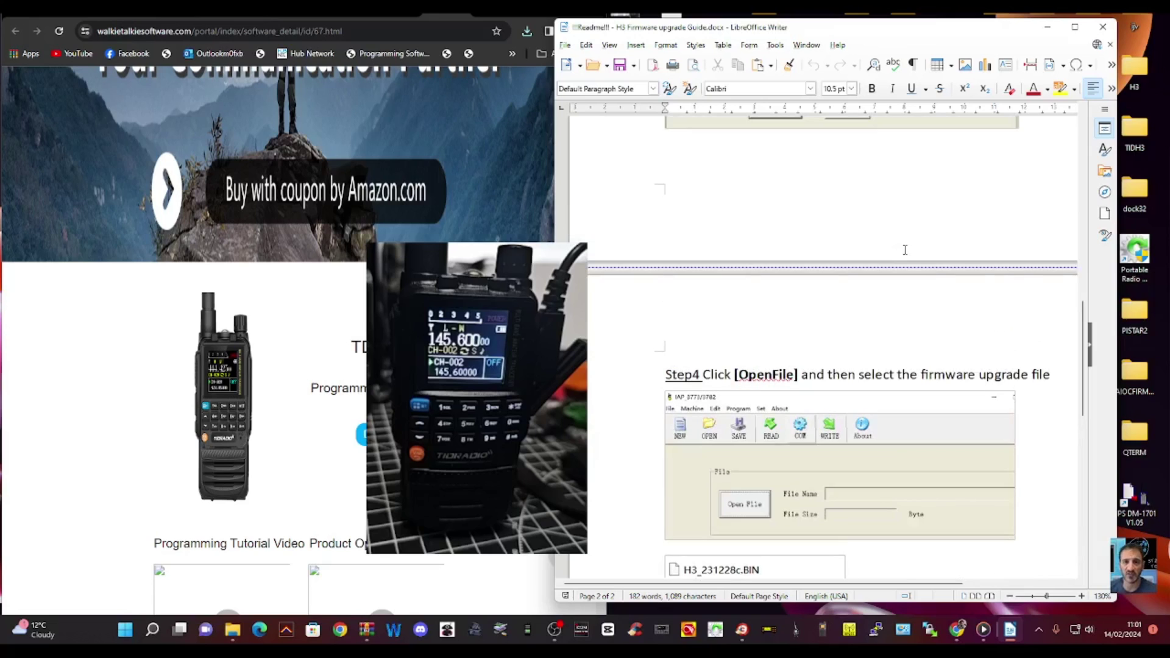
scroll(905, 250, down, 2)
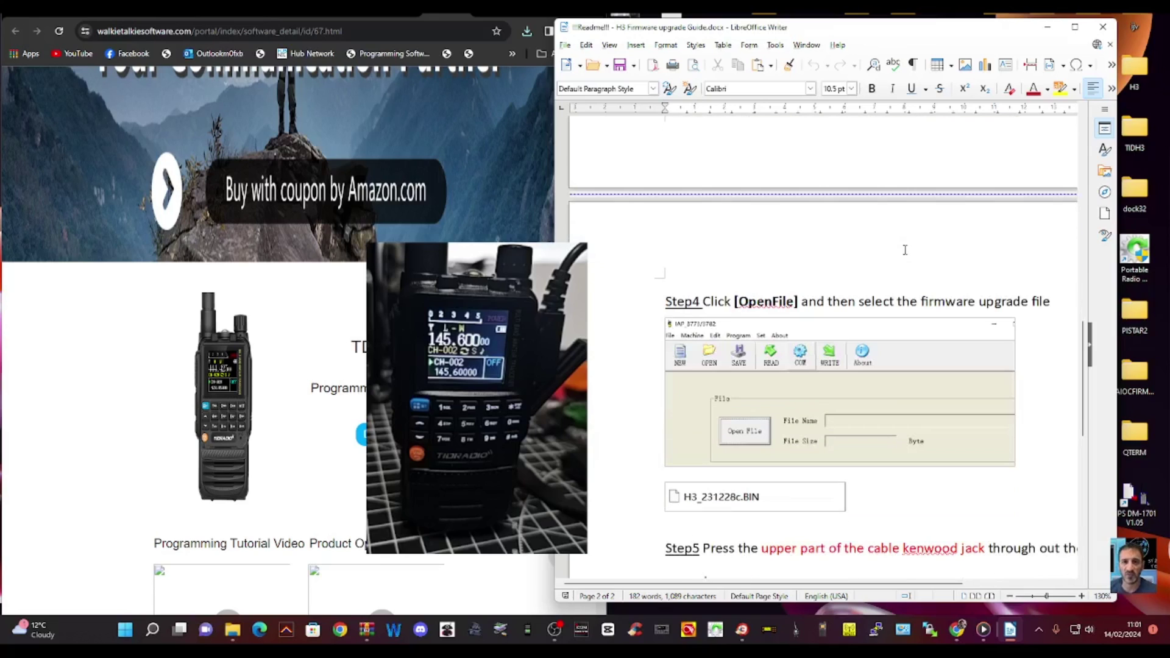
right_click(1134, 160)
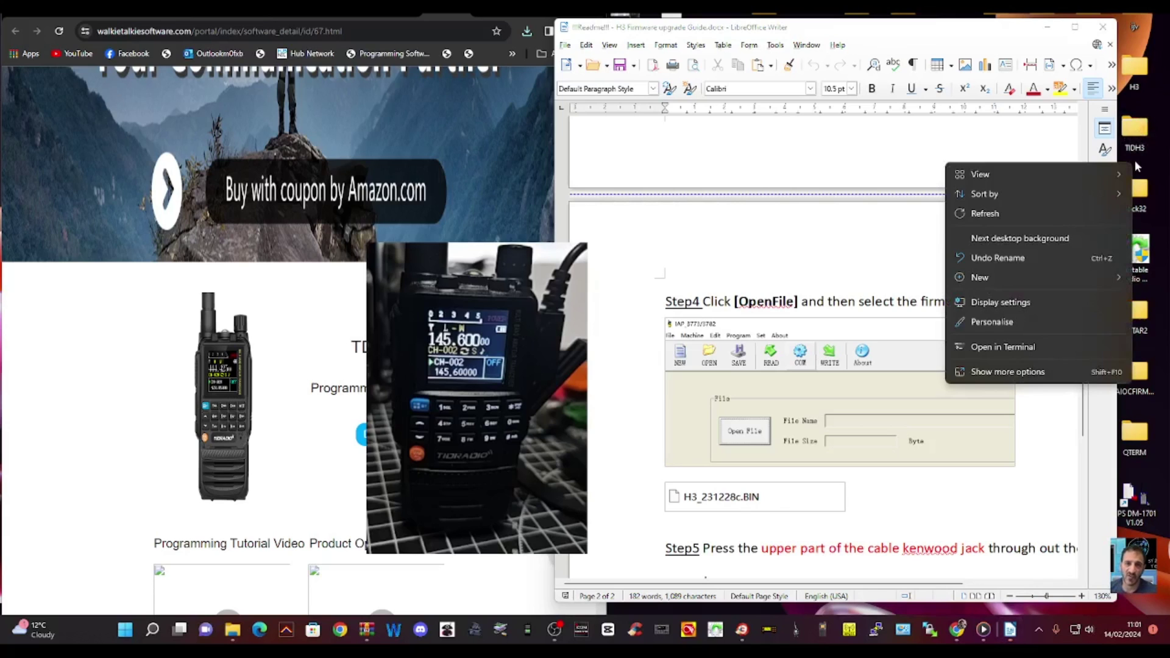
mouse_move(1006, 283)
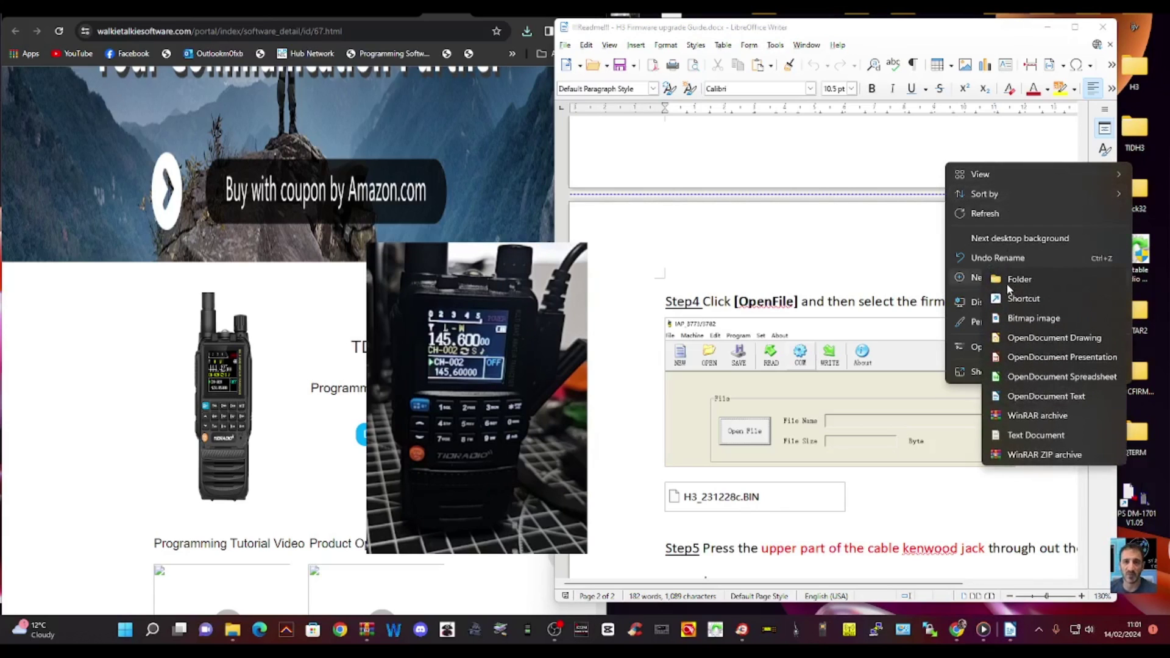
click(1144, 159)
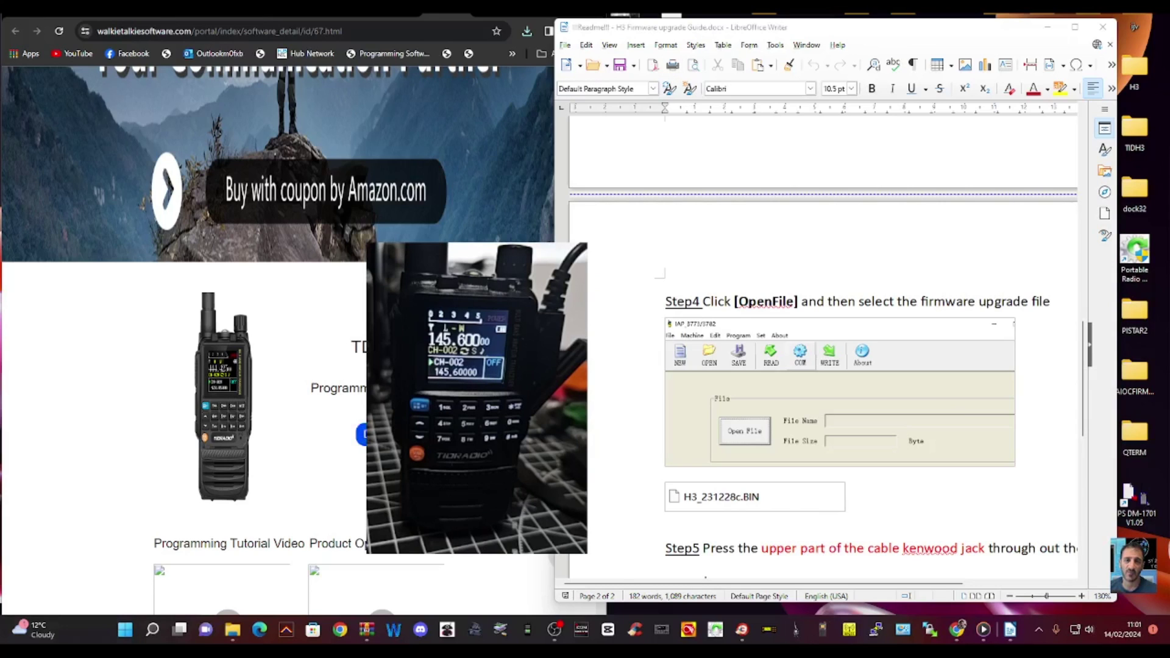
Open the most recently downloaded TD-H3 Programming Software archive and dismiss the WinRAR licence reminder.
click(359, 434)
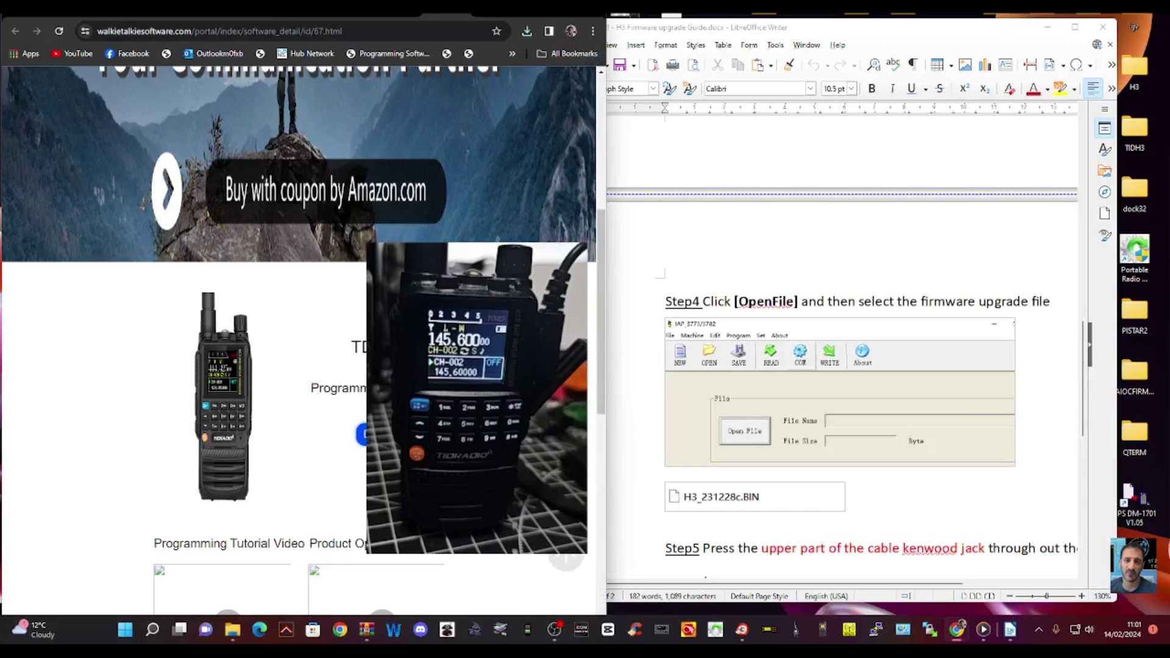
click(527, 31)
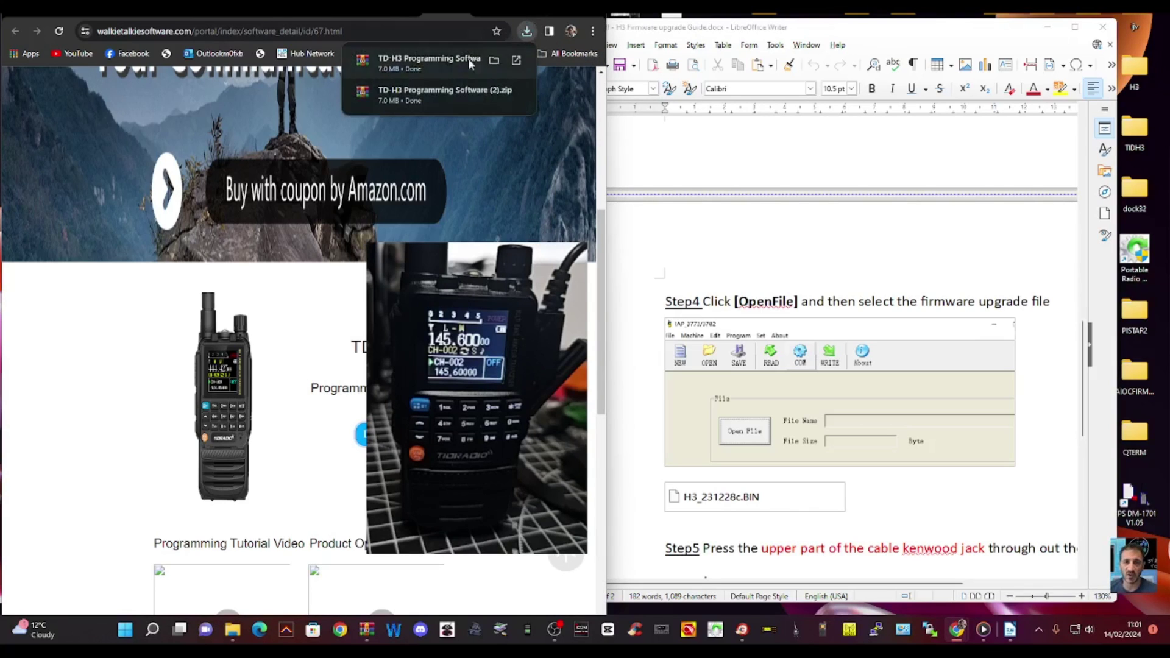
click(441, 59)
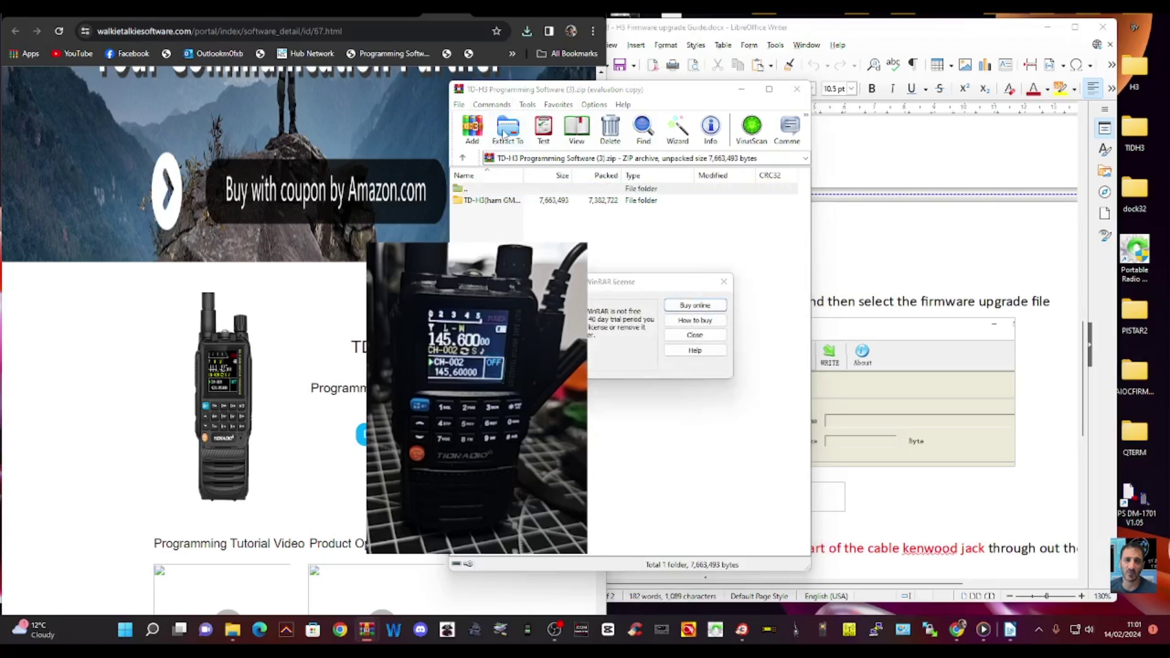
click(724, 282)
Extract the TD-H3 Programming Software archive into the TIDH3 folder on the desktop and close the archive.
click(506, 140)
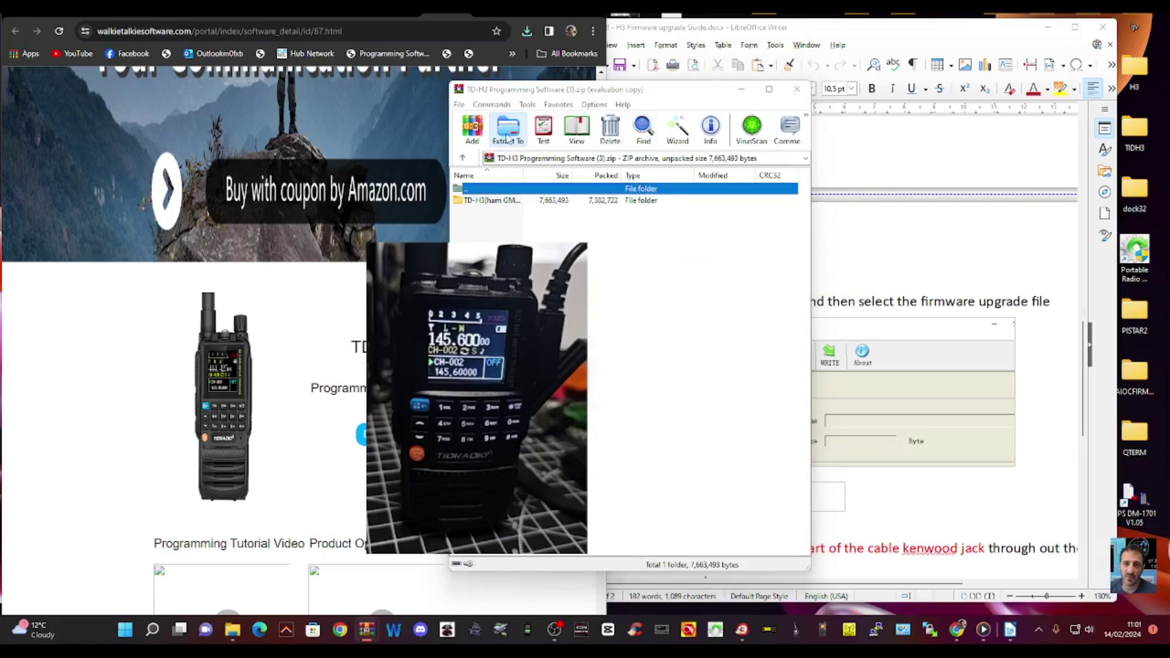
drag(775, 285, 769, 402)
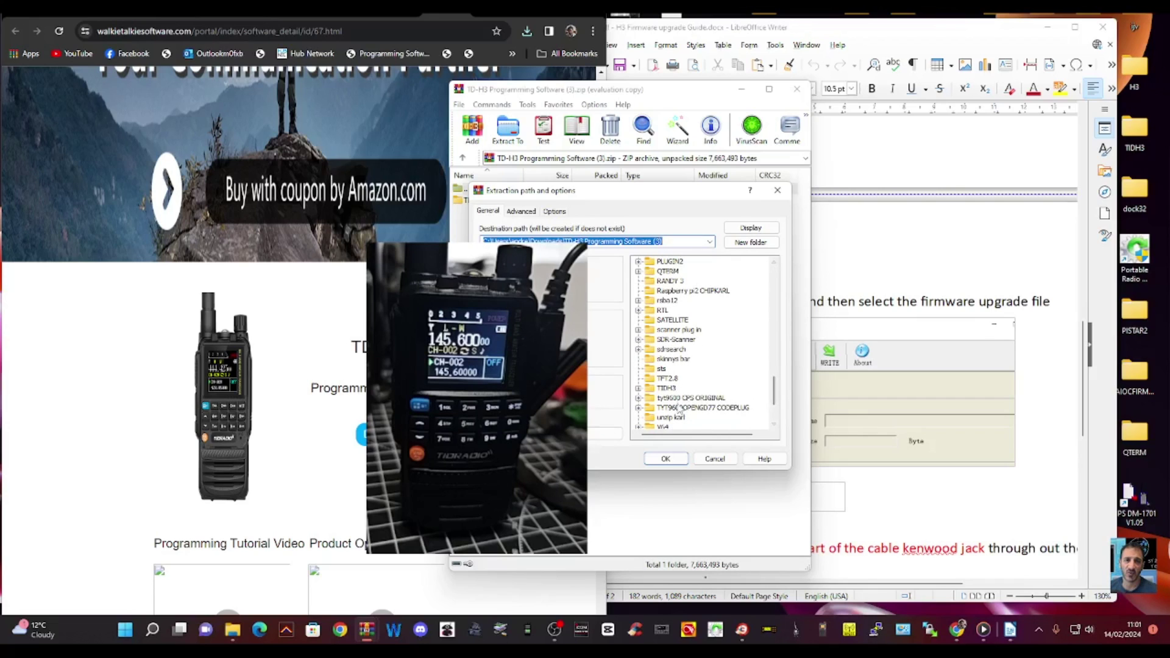
click(667, 388)
click(666, 458)
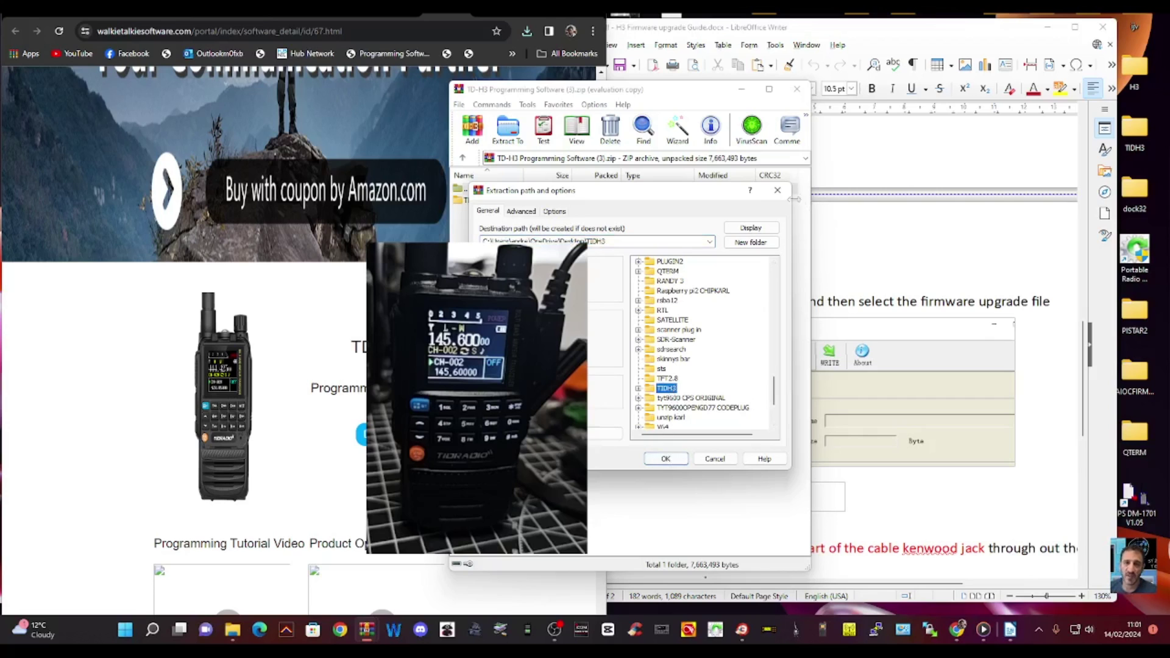
click(796, 89)
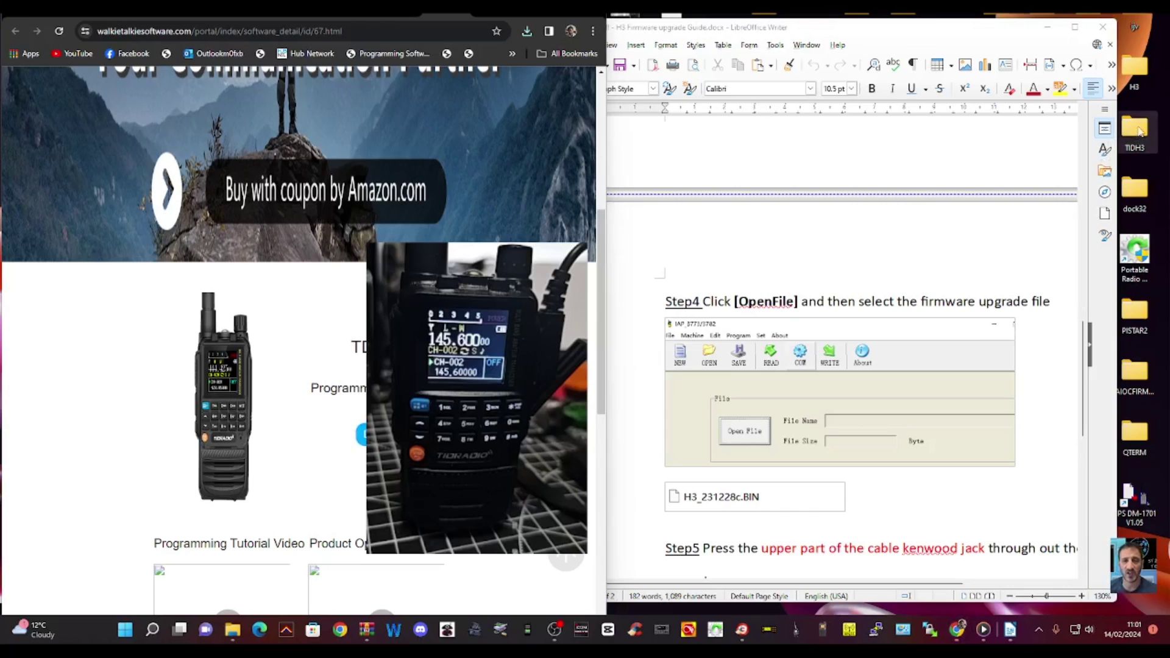
Open the 1.H3 Firmware Upgrade subfolder inside the desktop TIDH3 folder.
double_click(1138, 129)
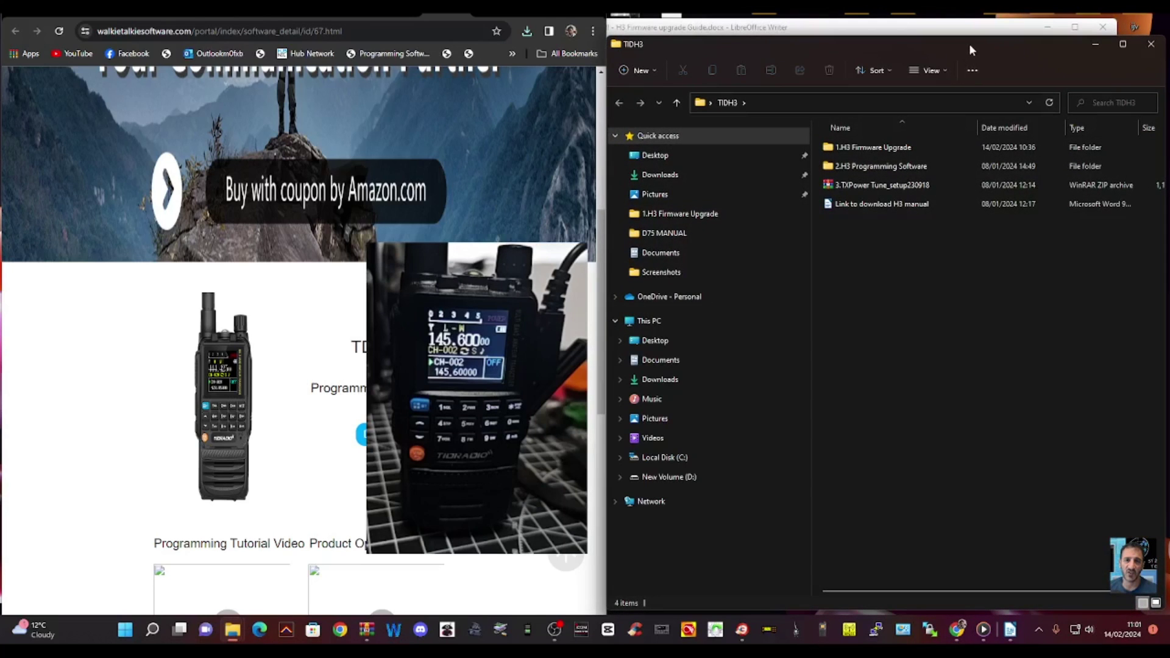
drag(967, 43, 920, 28)
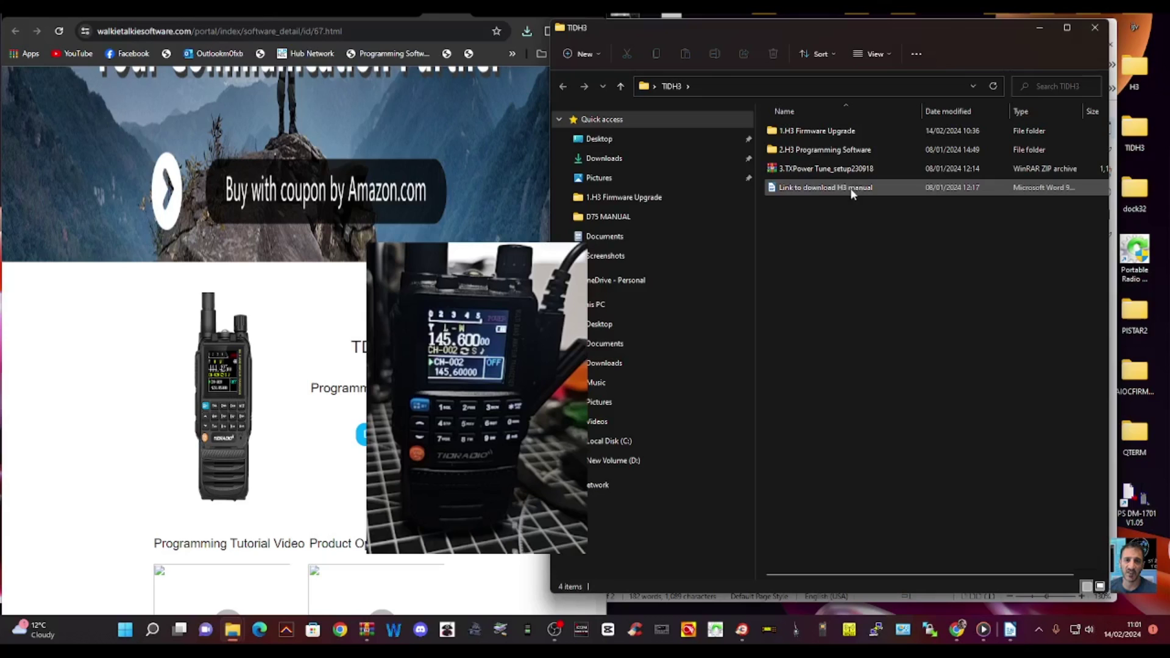
click(821, 135)
double_click(821, 135)
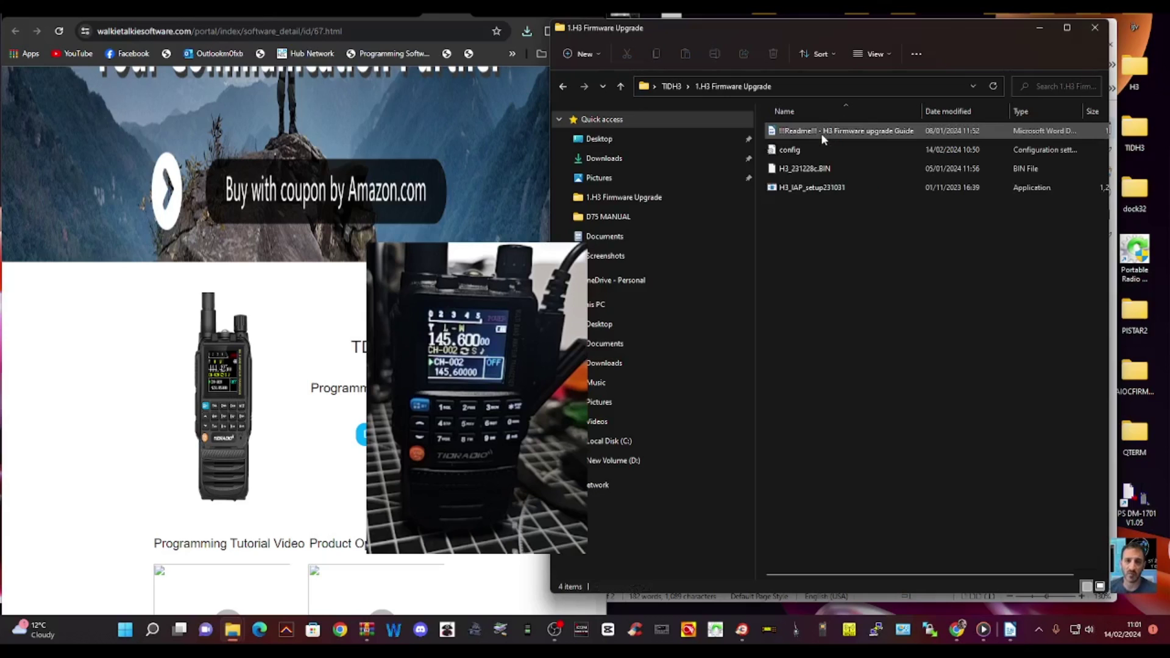
drag(945, 38, 968, 83)
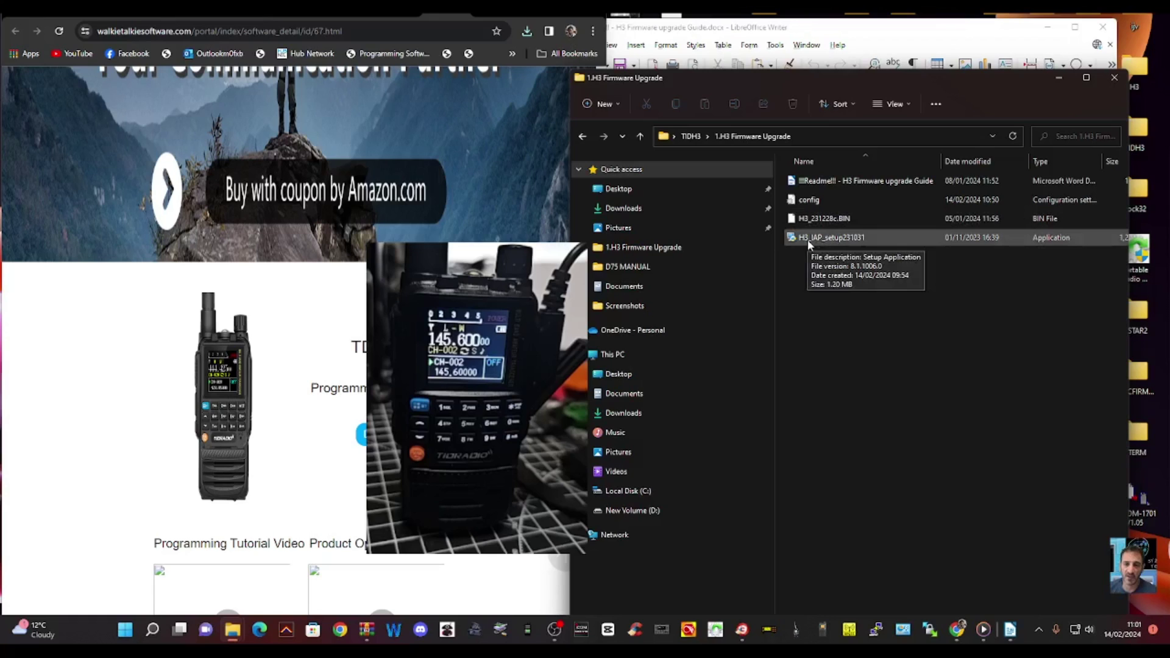
double_click(862, 238)
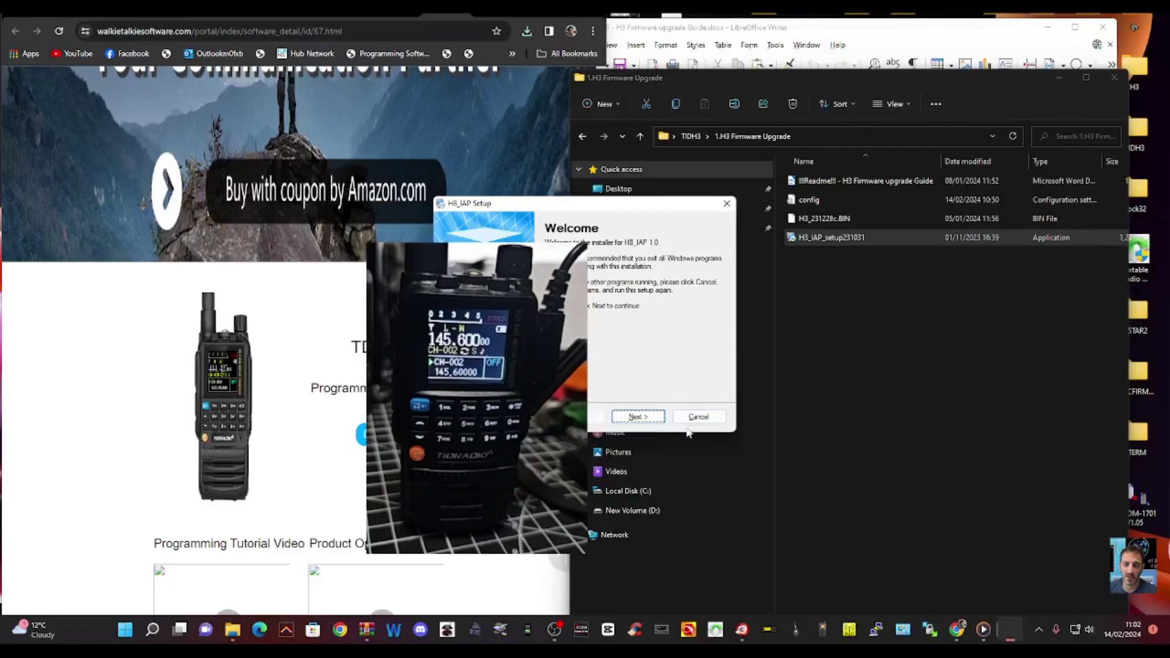
click(698, 416)
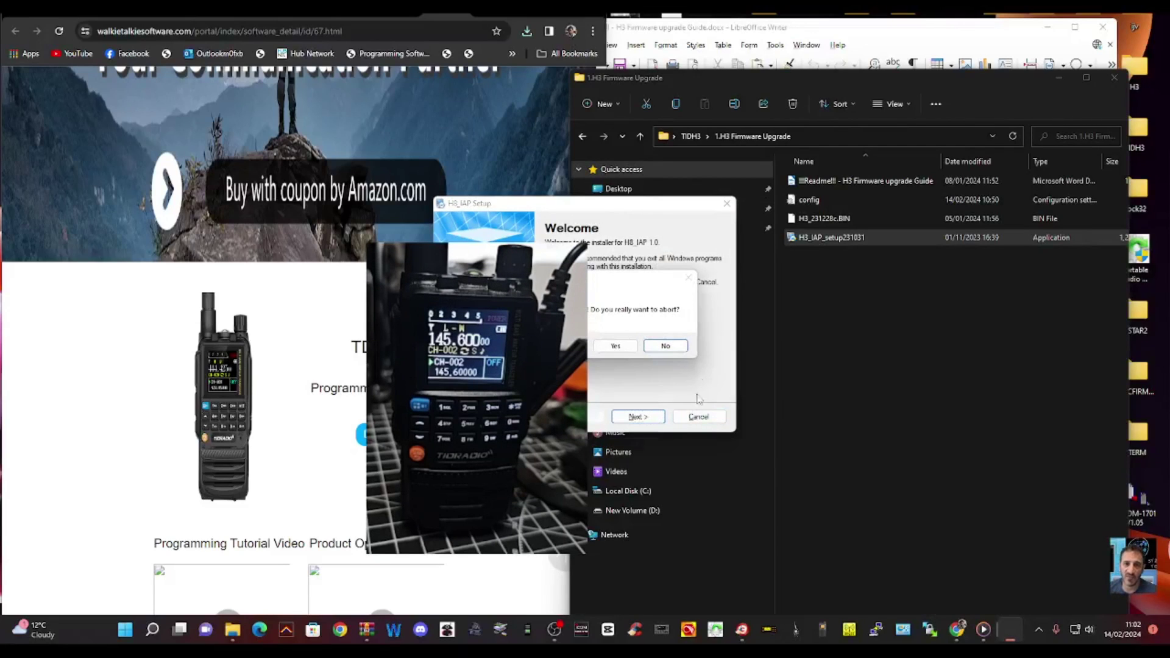
click(662, 349)
click(727, 203)
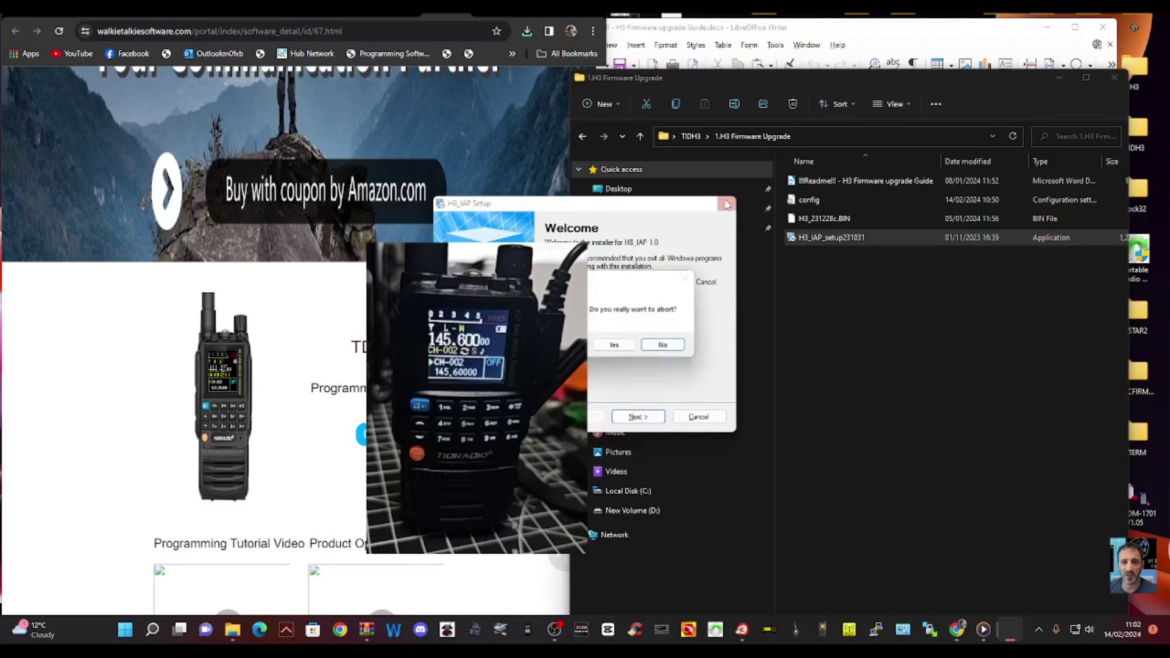
click(620, 346)
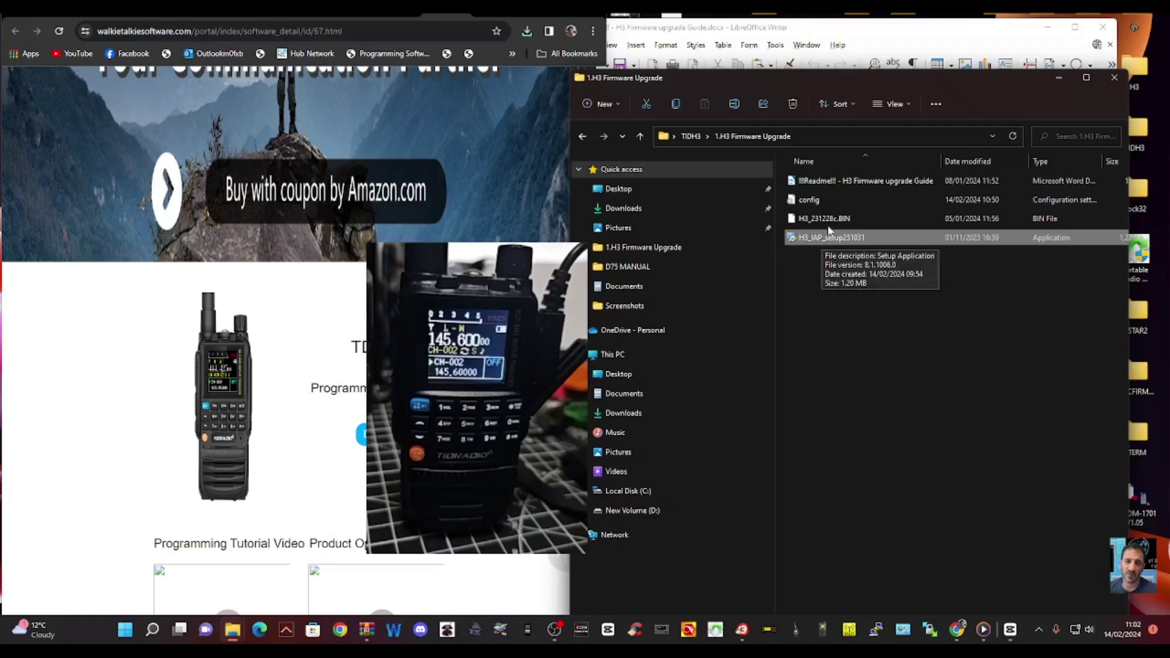
Minimise the folder window and review Steps 4 to 6 and the troubleshooting questions in the firmware upgrade guide.
click(1062, 79)
scroll(988, 212, down, 4)
scroll(1003, 230, up, 3)
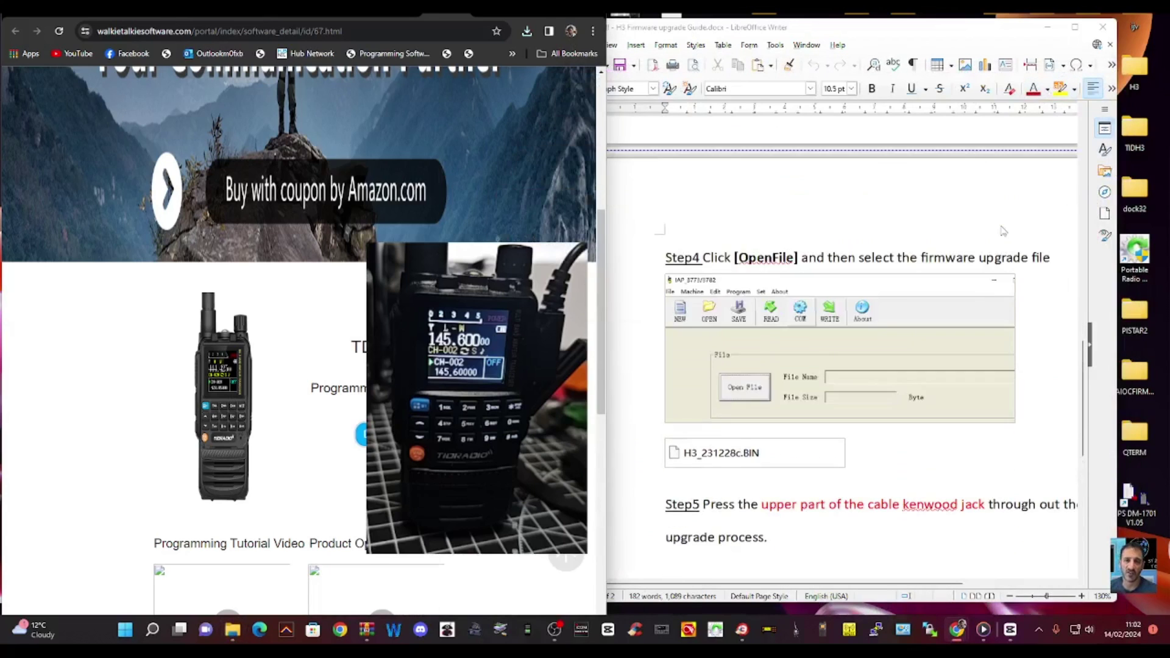
scroll(1003, 230, up, 1)
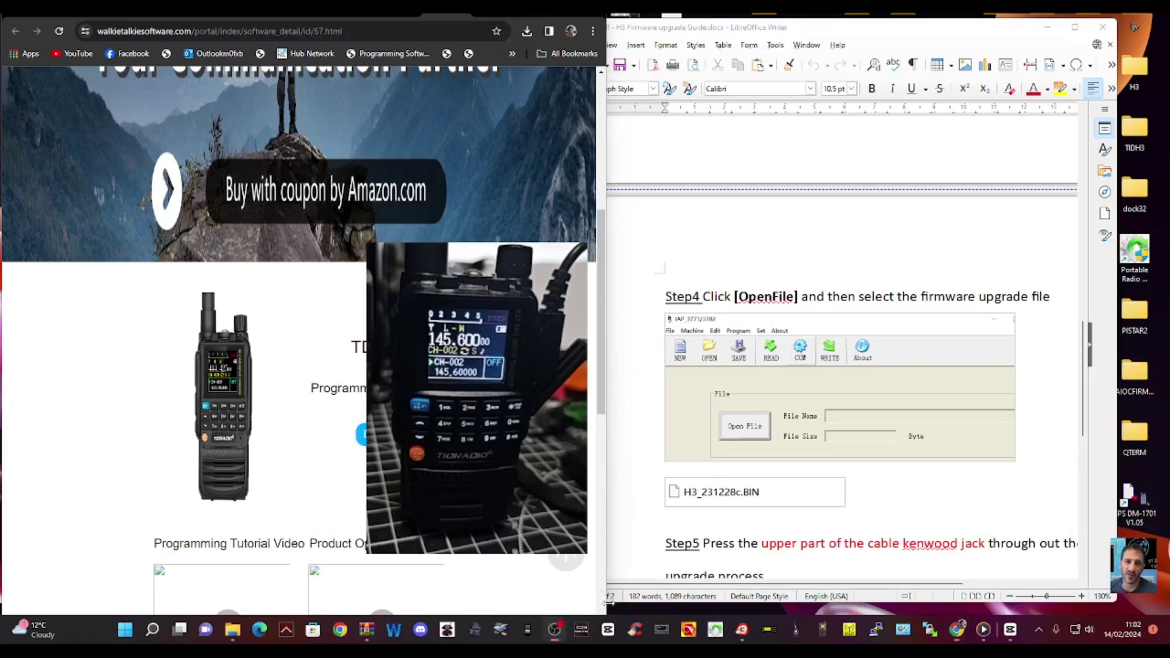
click(1051, 144)
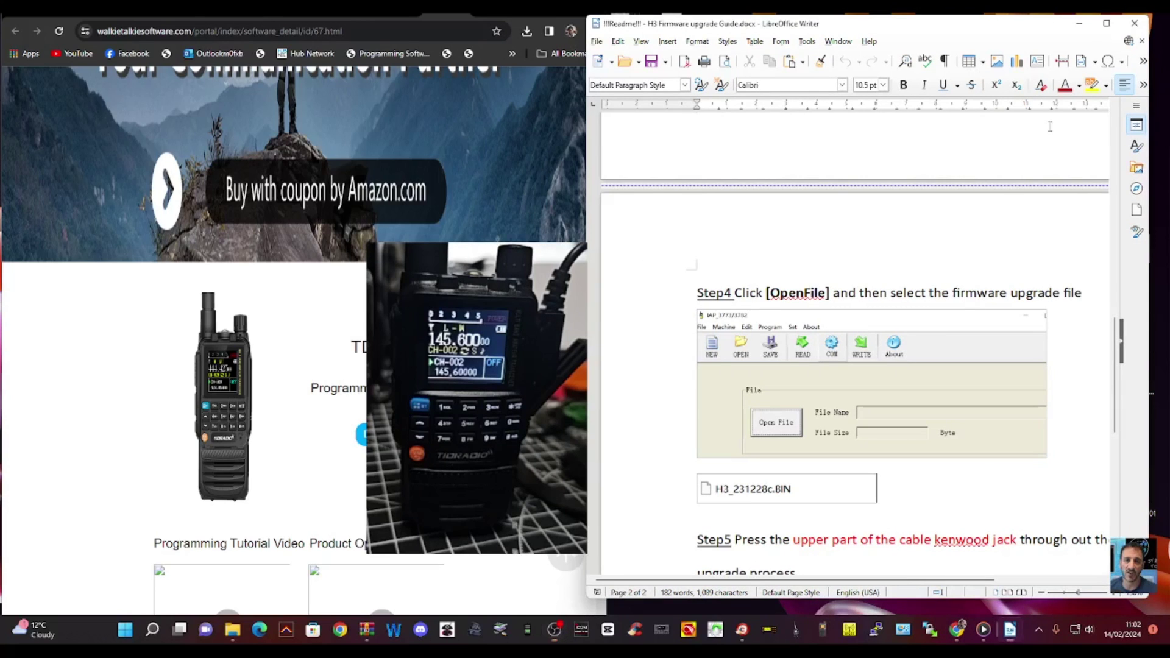
scroll(999, 238, down, 3)
scroll(1014, 250, down, 4)
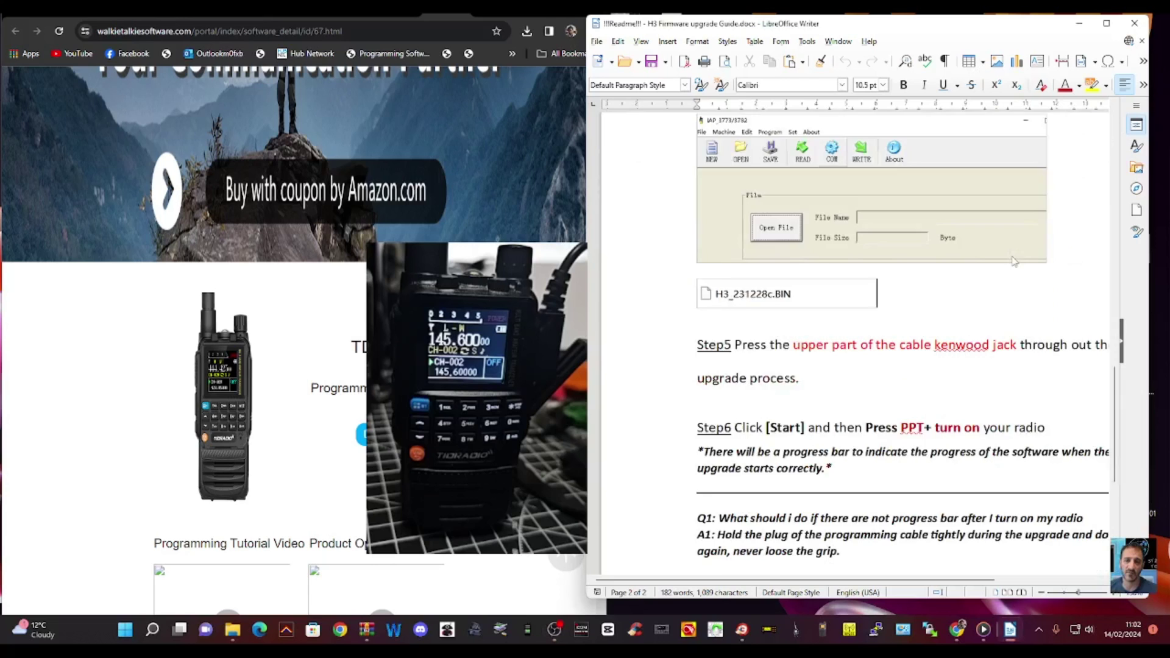
scroll(835, 302, up, 4)
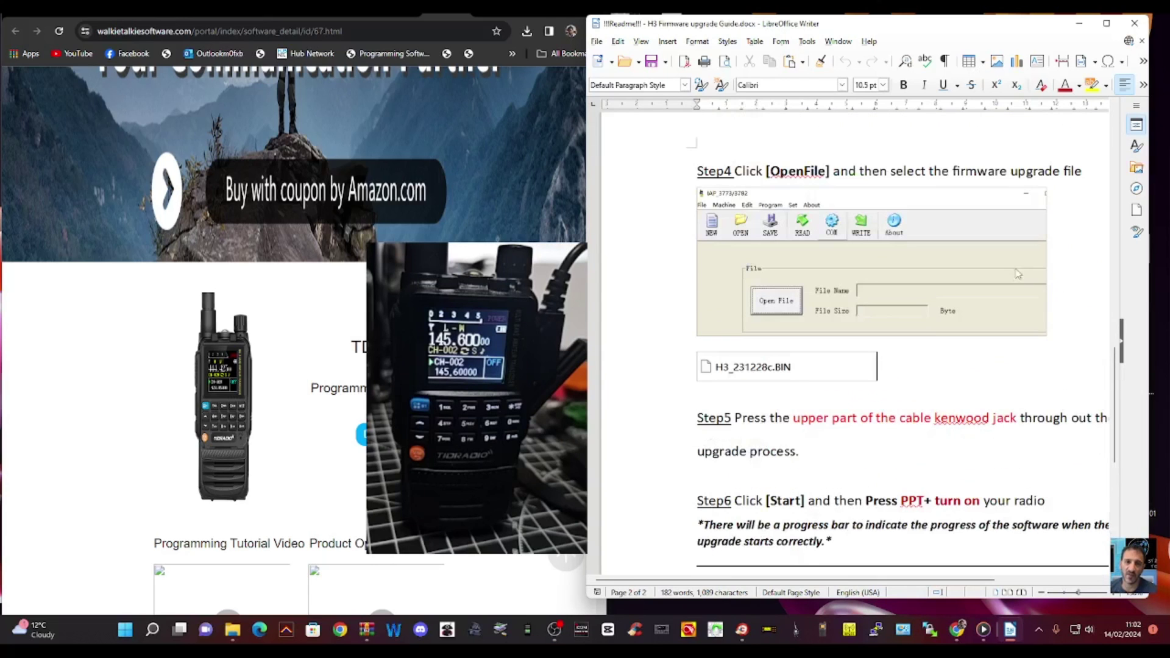
scroll(856, 277, down, 10)
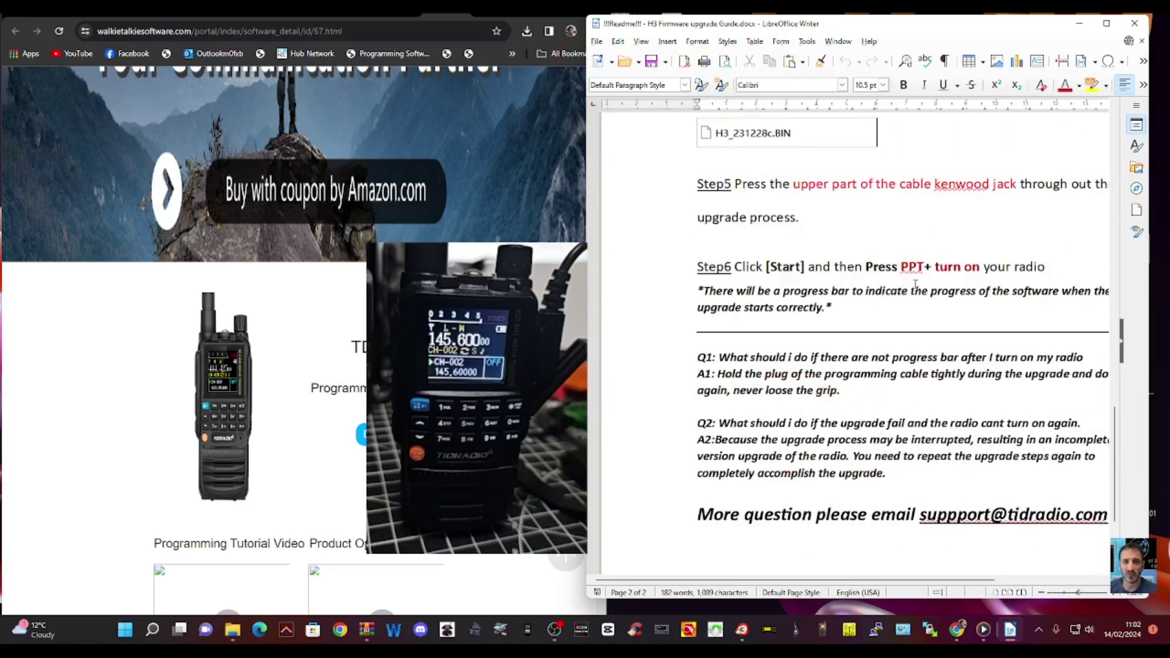
Review the guide's Step 3 on choosing the communication port, followed by the file selection and upgrade start instructions.
scroll(918, 286, up, 15)
scroll(918, 285, up, 7)
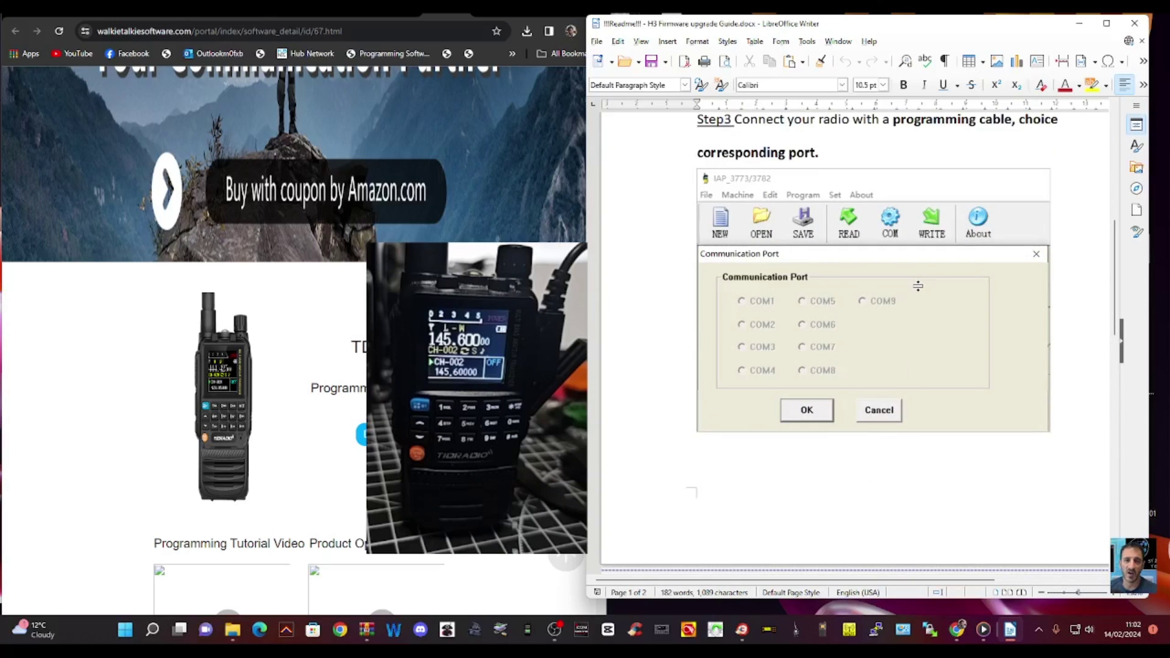
scroll(918, 286, down, 2)
scroll(925, 299, down, 6)
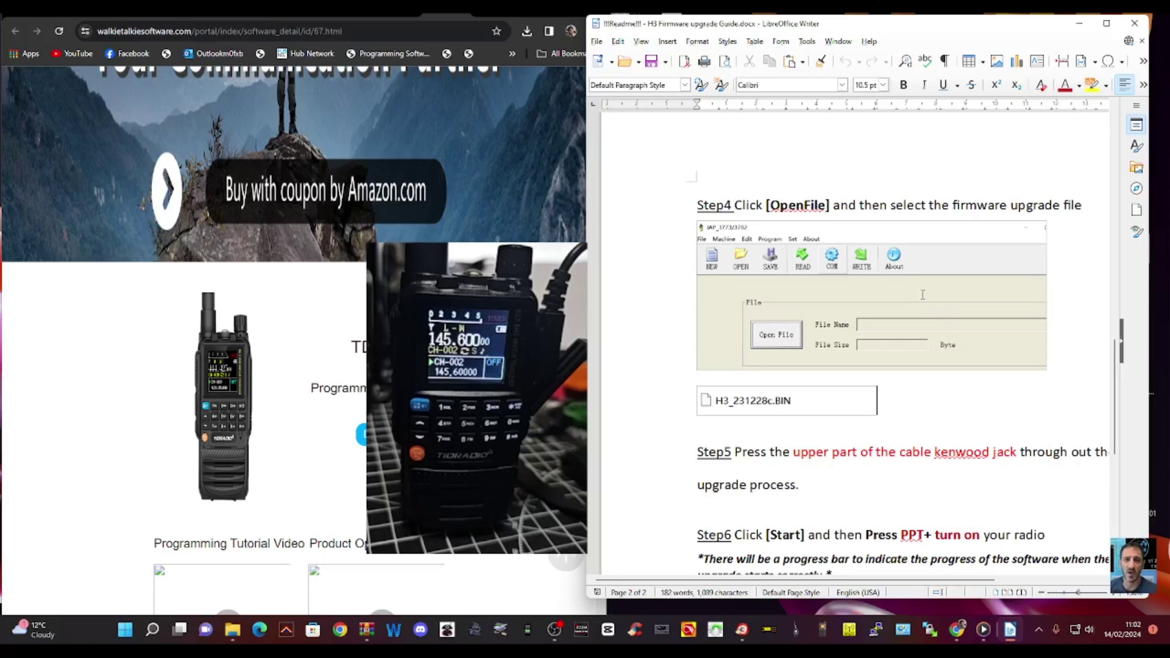
scroll(923, 295, down, 7)
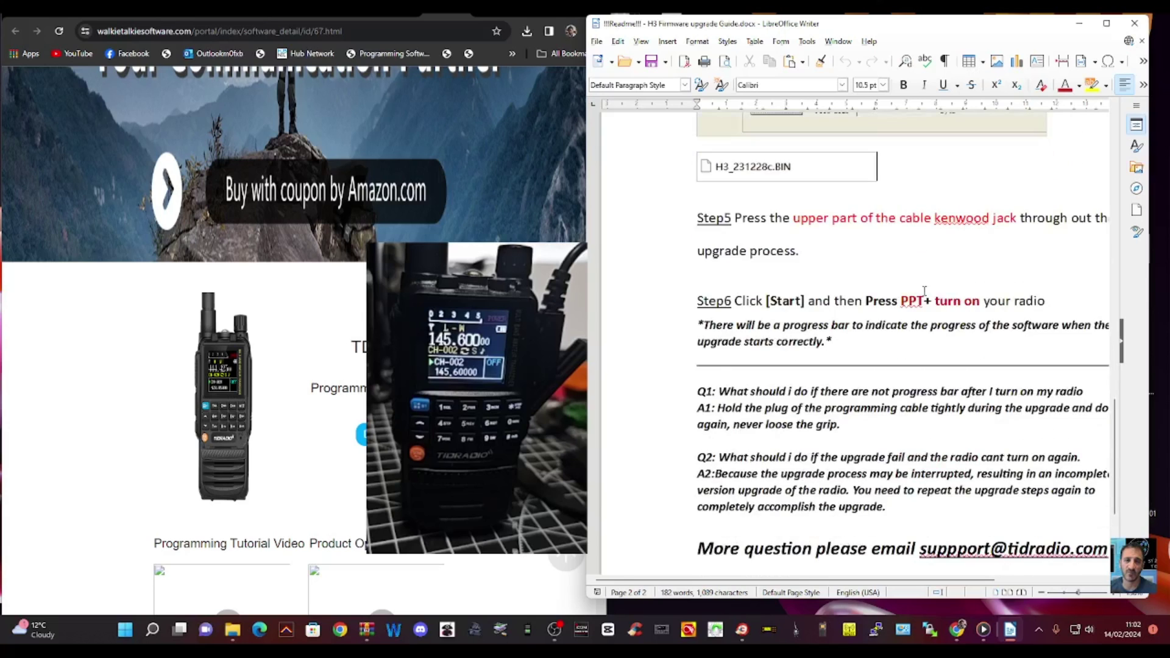
scroll(923, 295, up, 7)
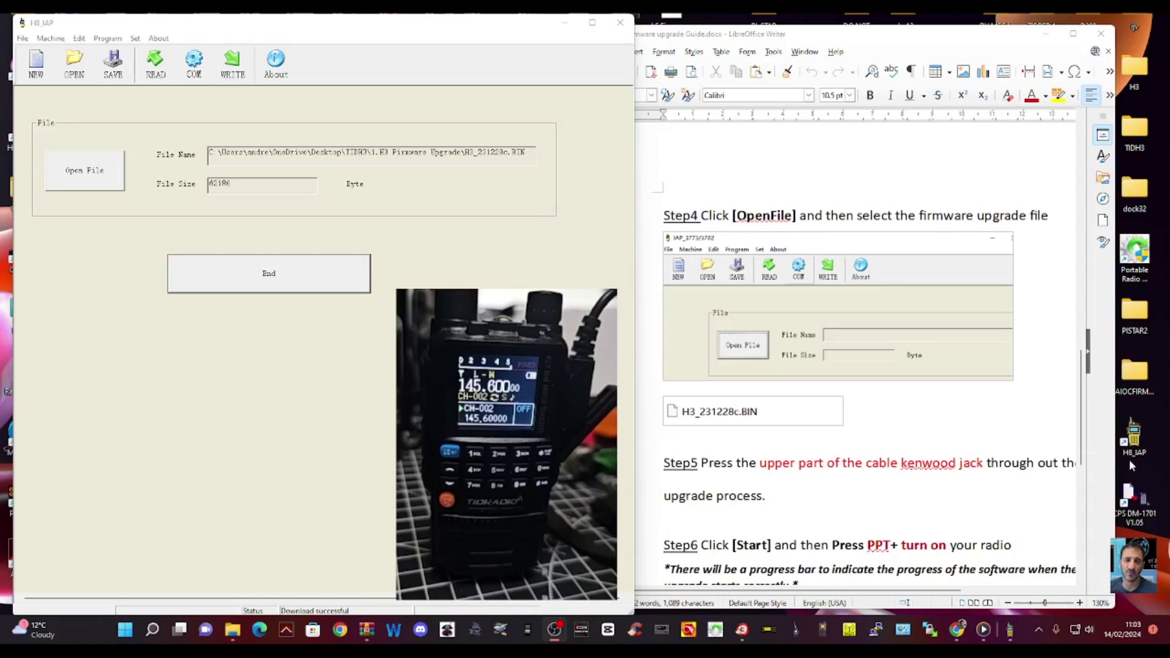
click(413, 212)
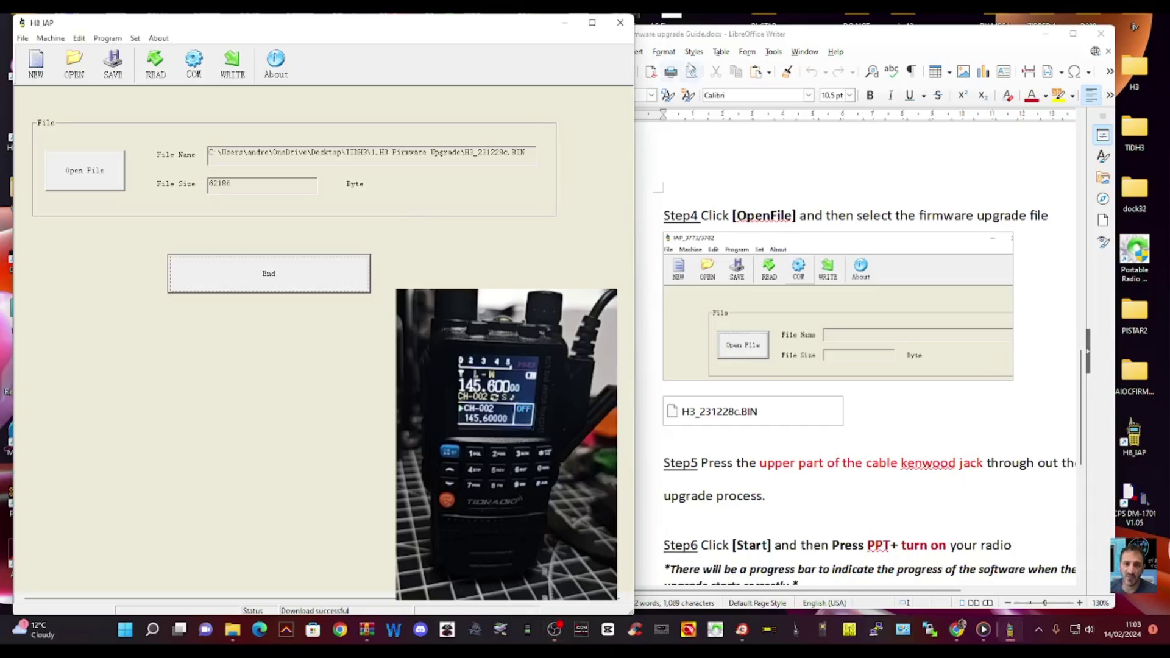
click(737, 131)
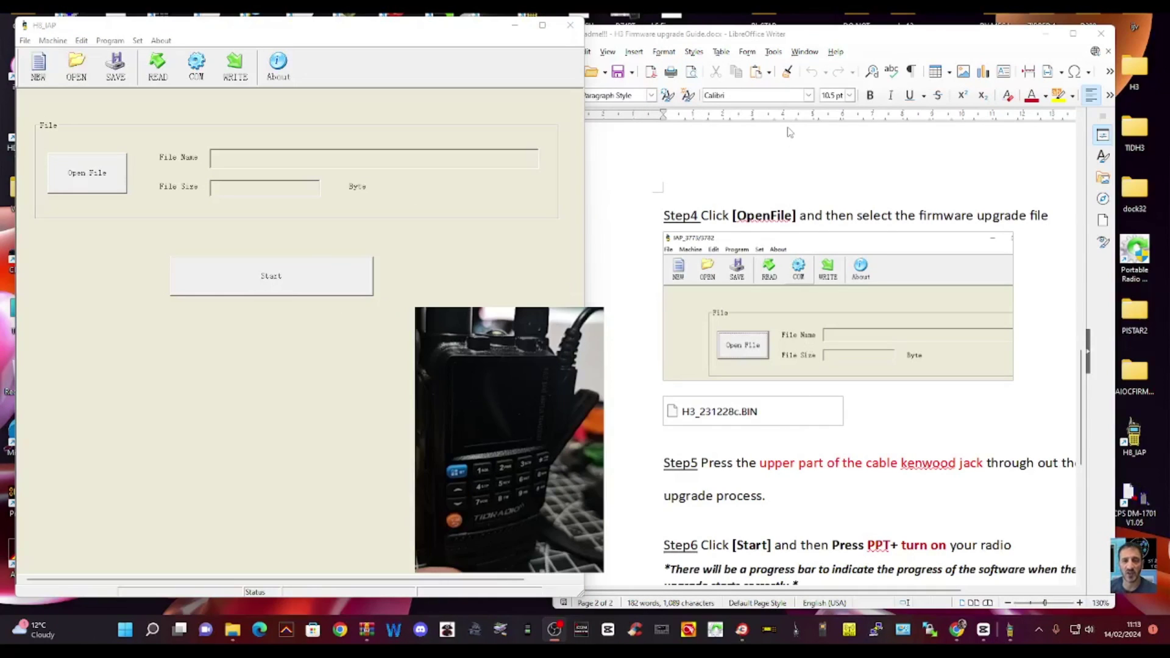
Look up the programming cable's COM port number under Ports (COM & LPT) in Device Manager, and minimise Device Manager.
click(284, 355)
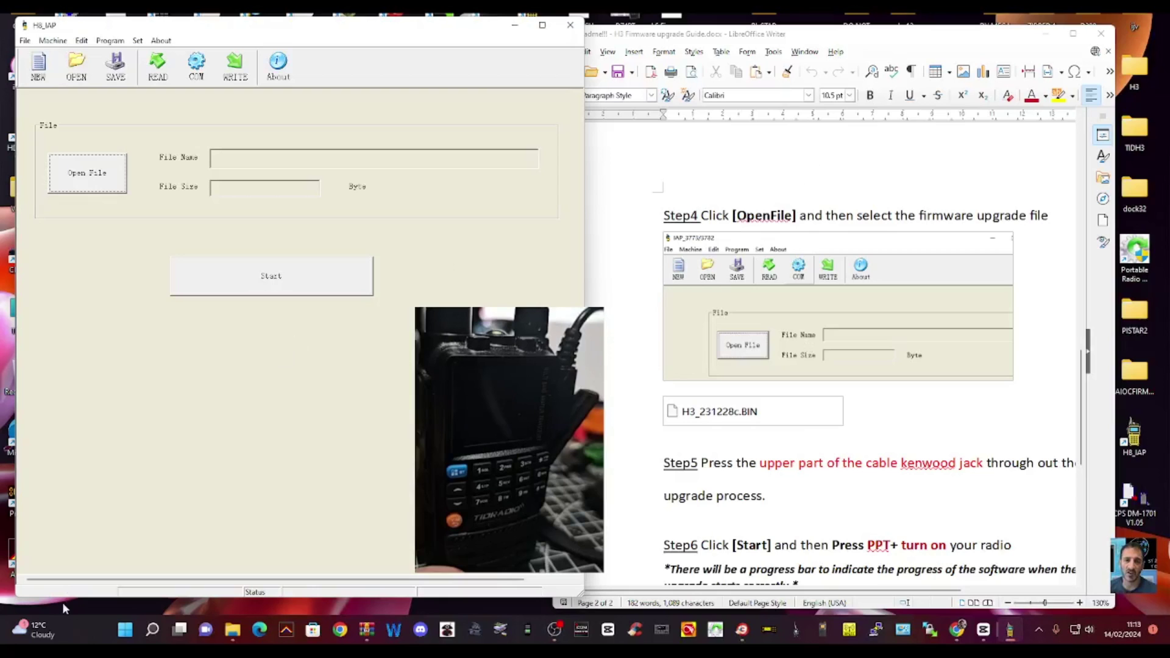
right_click(124, 634)
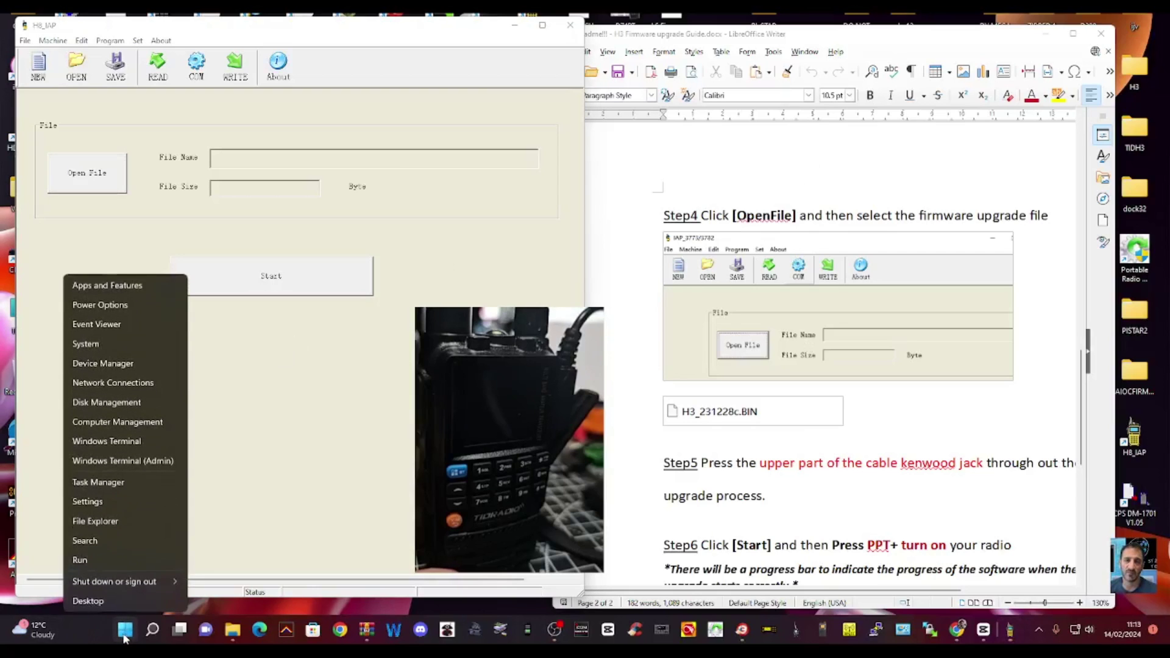
click(105, 365)
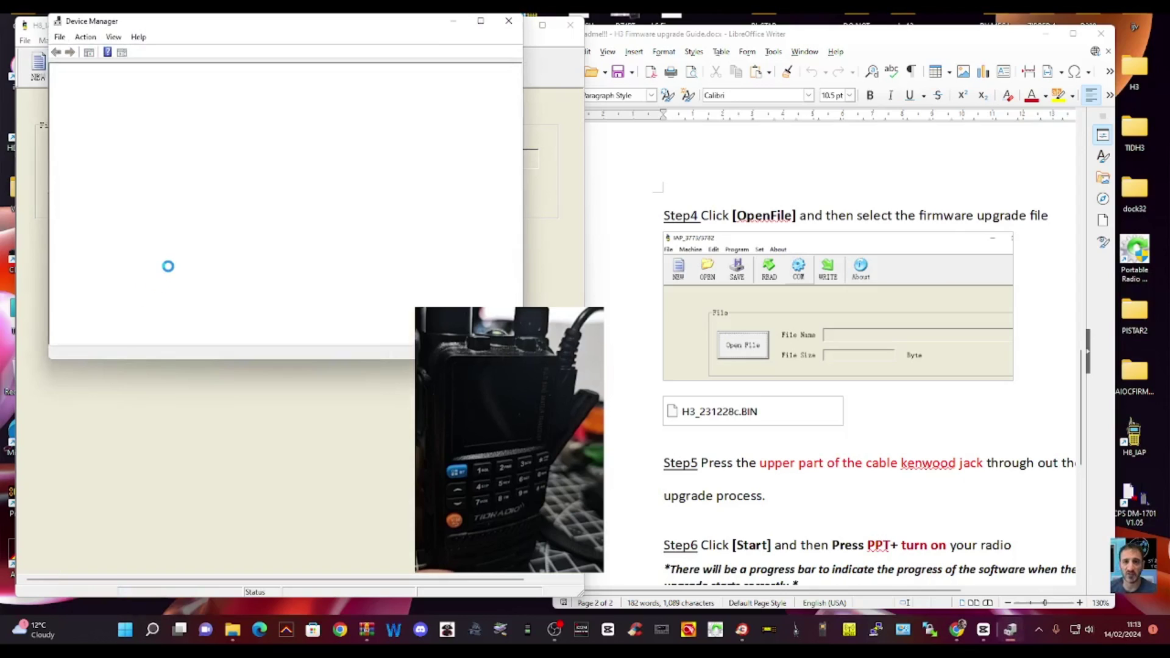
double_click(144, 212)
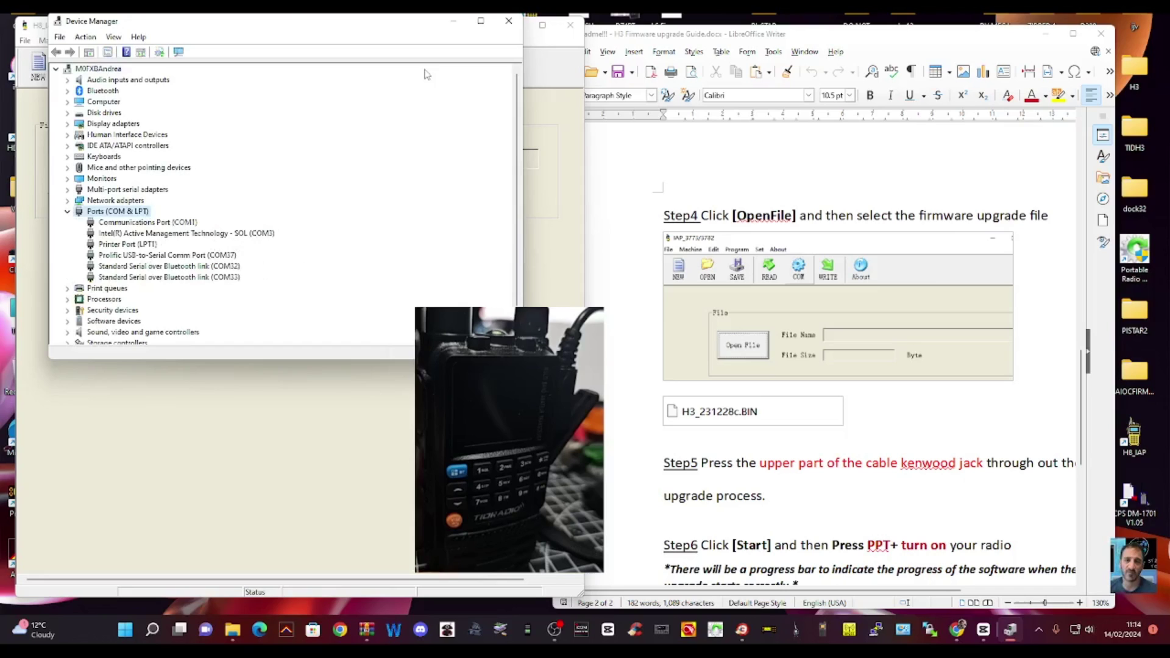
click(453, 21)
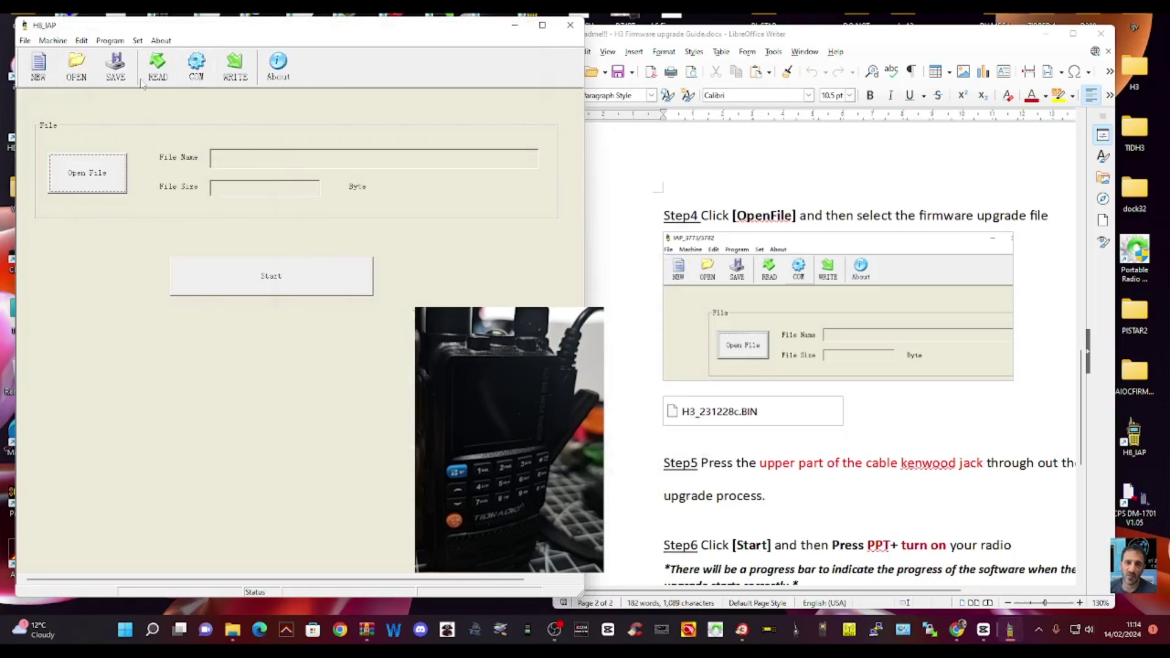
Set the upgrade tool's communication port to COM37.
click(137, 41)
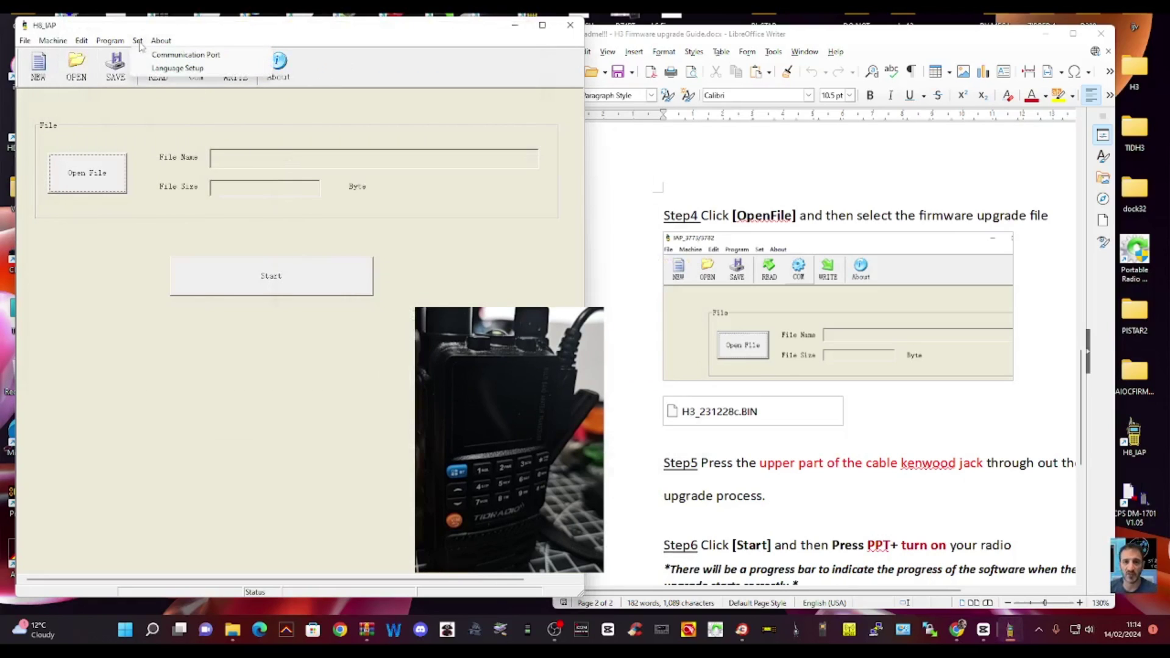
click(144, 55)
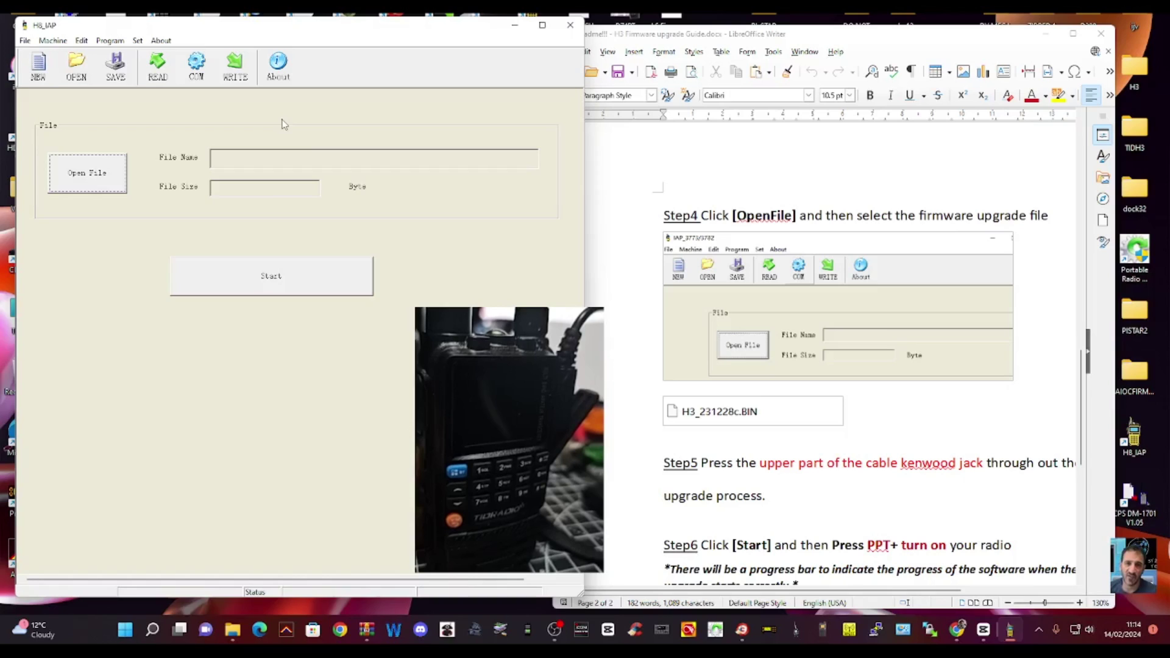
click(163, 317)
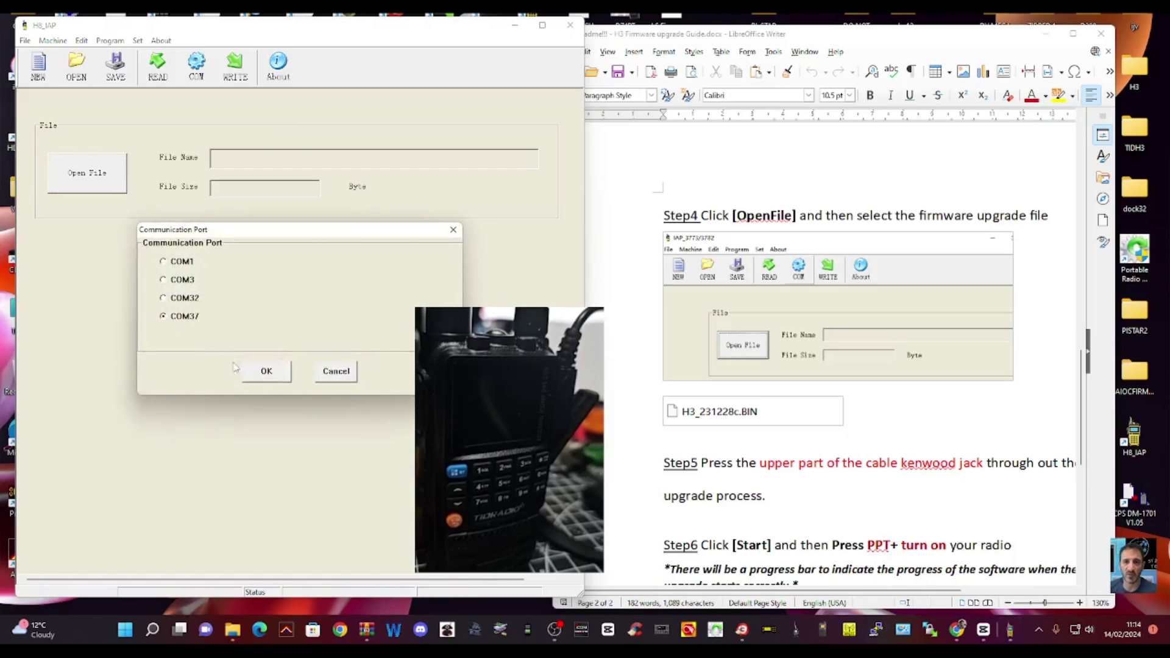
click(267, 371)
Load the firmware file H3_231228c.BIN from the 1.H3 Firmware Upgrade folder into the upgrade tool.
click(51, 43)
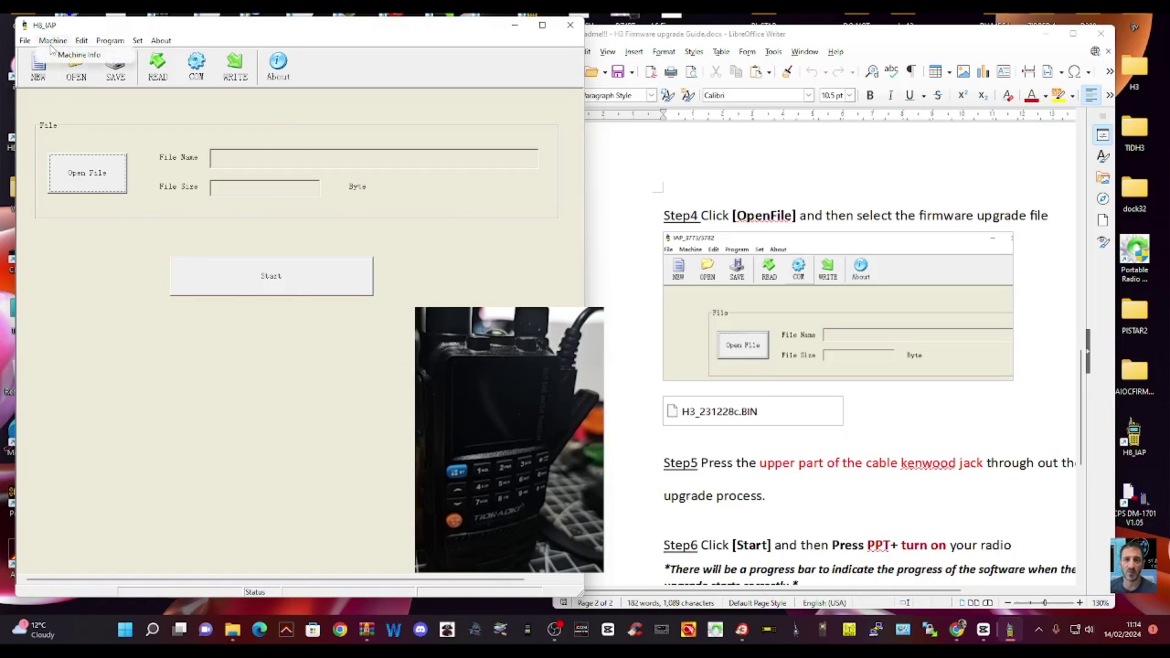
click(55, 55)
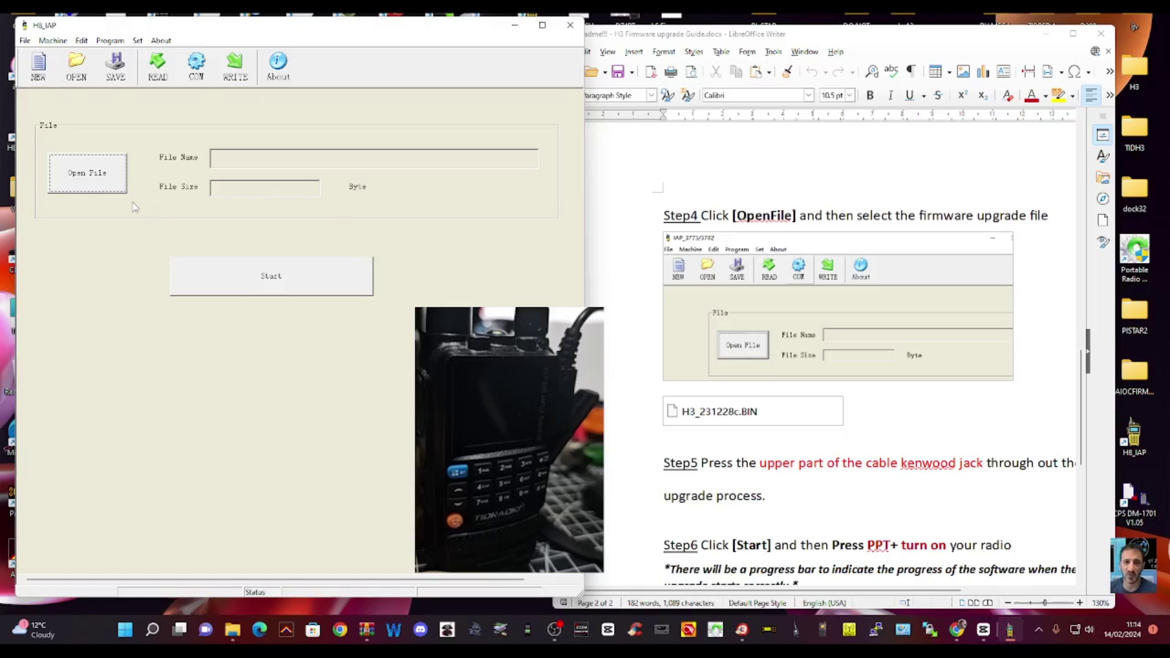
click(86, 183)
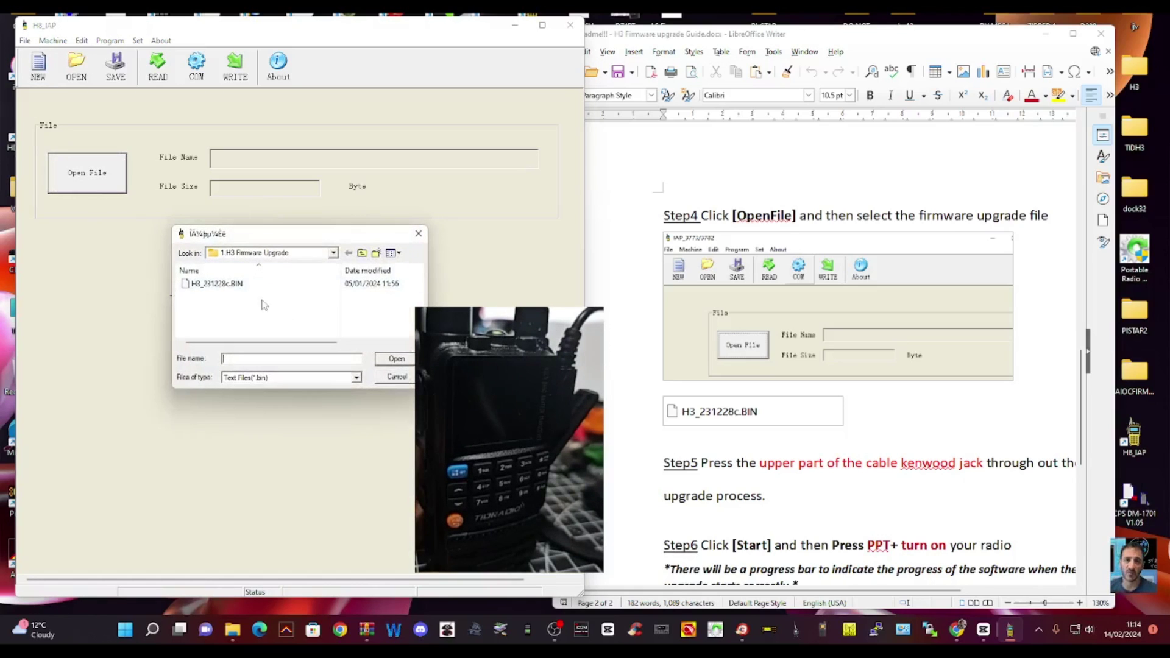
double_click(232, 286)
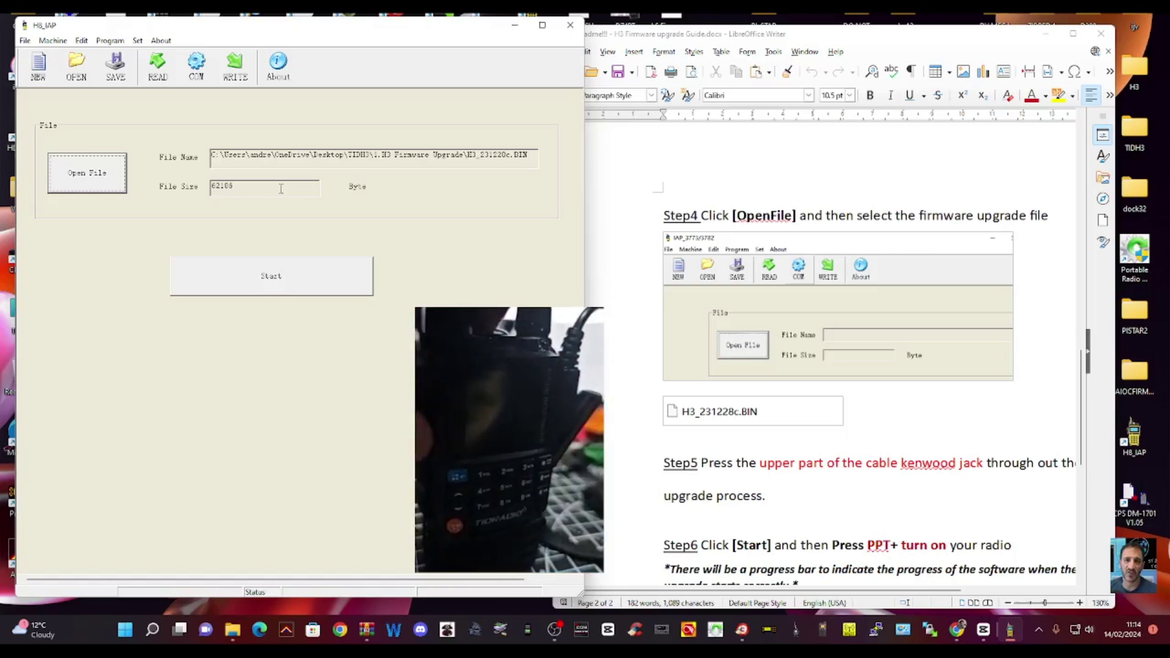
Try to start the firmware upgrade on the radio, dismiss the message and end the attempt.
click(291, 283)
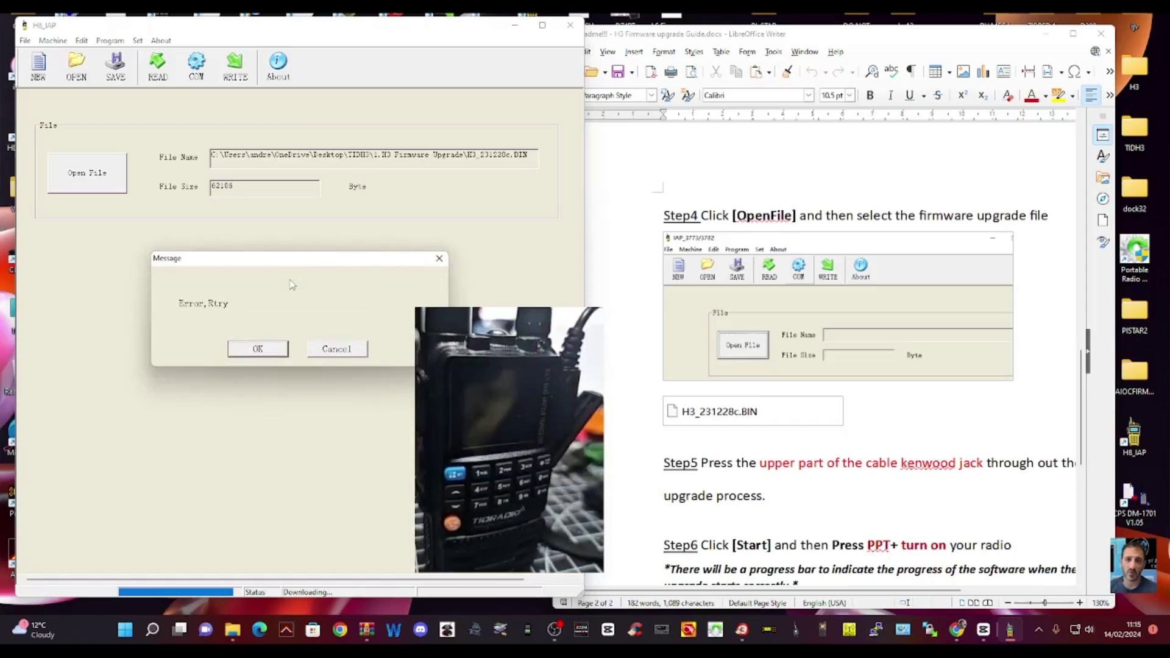
click(261, 350)
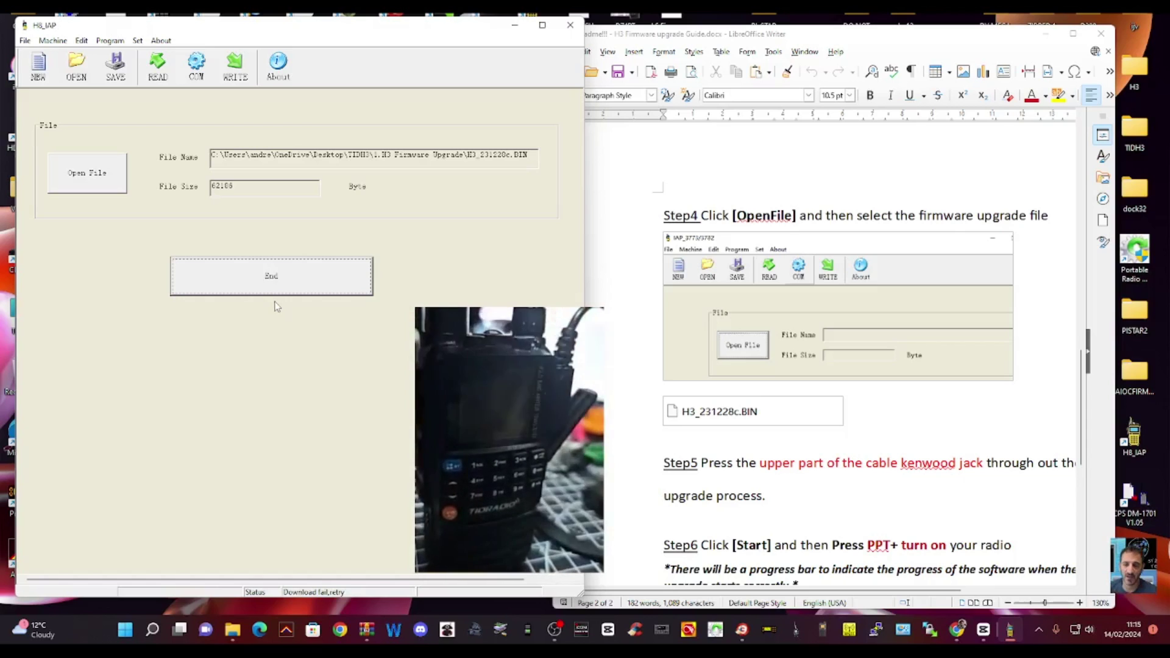
click(273, 279)
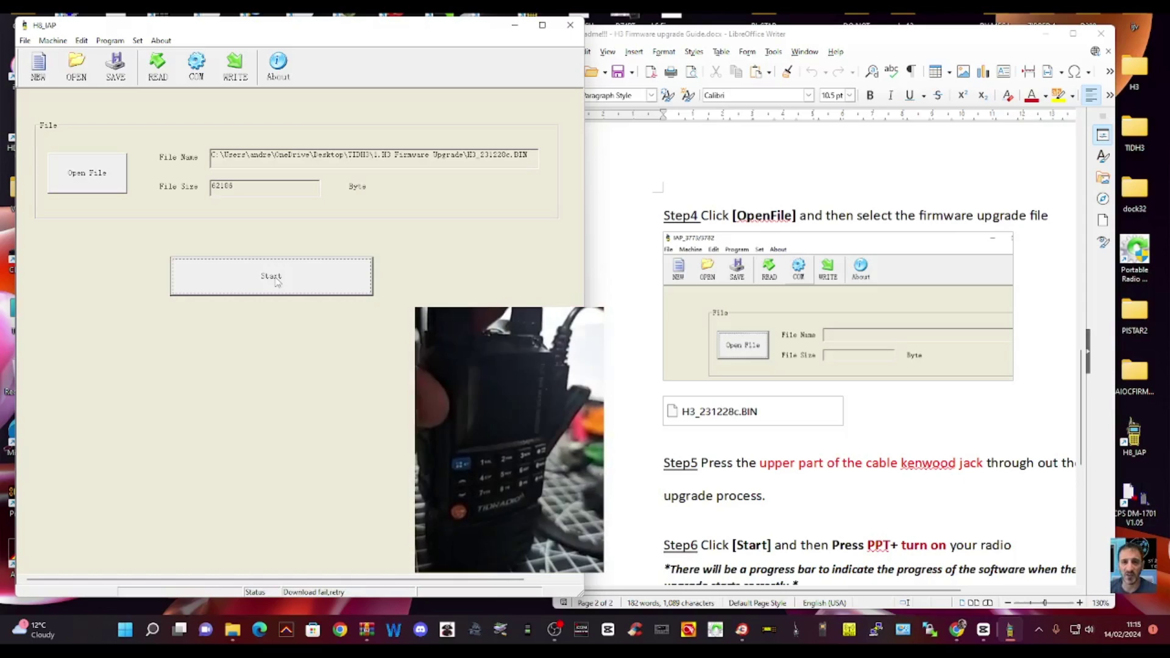
Restart the firmware upgrade to write H3_231228c.BIN to the radio, and close the message when the transfer finishes.
click(279, 279)
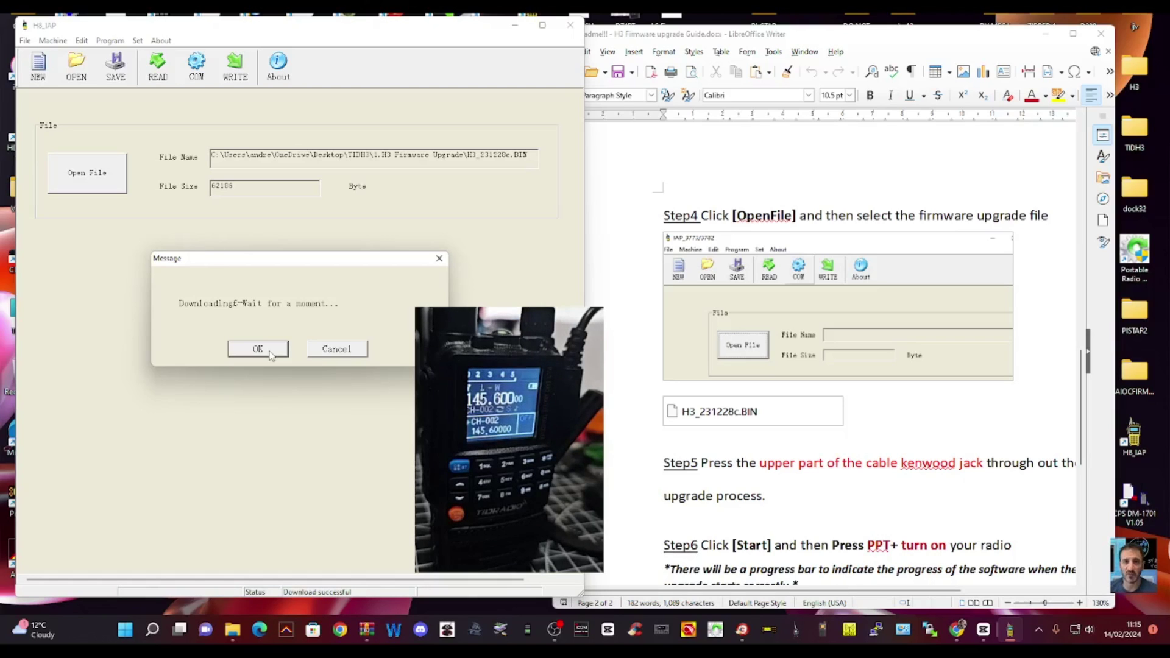
click(270, 353)
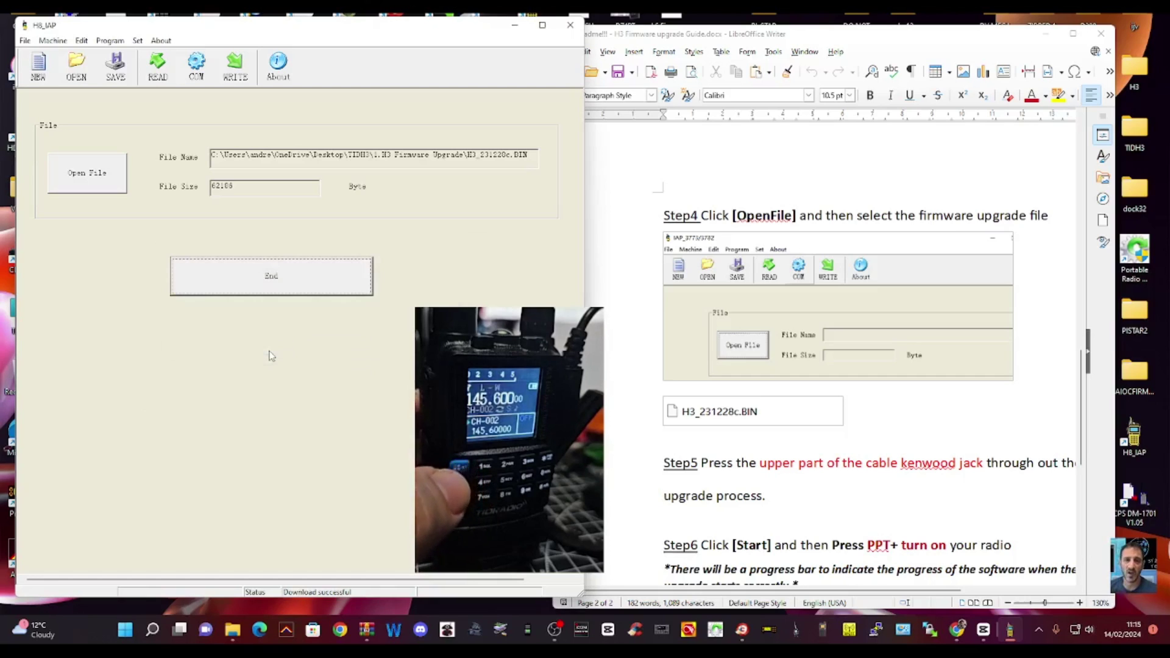